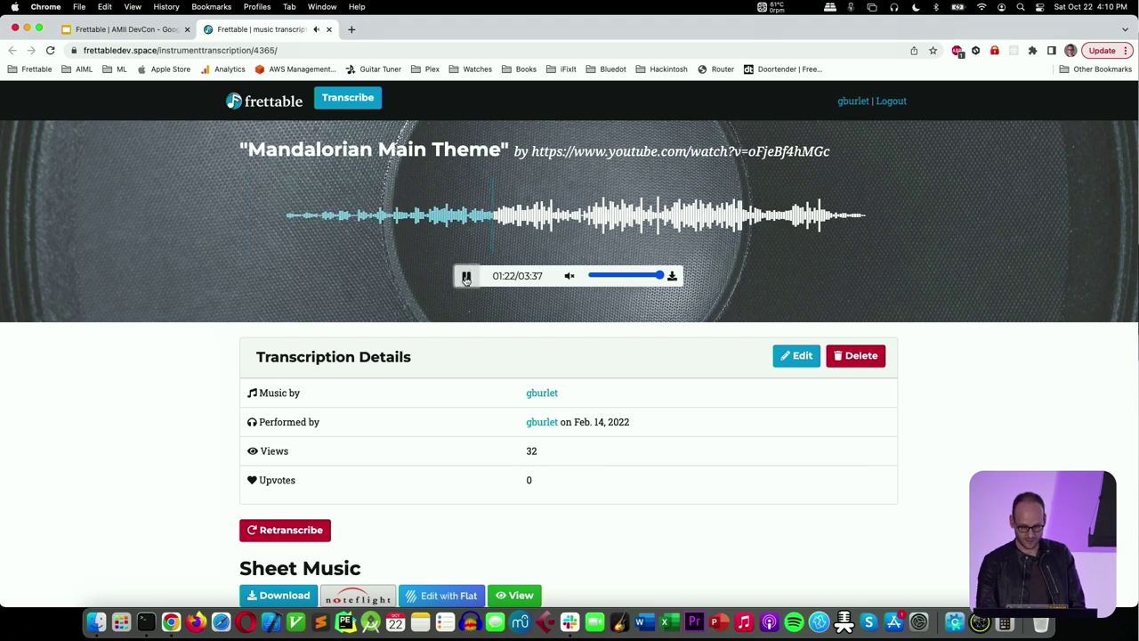
Open the Mandalorian Main Theme transcription's sheet music and play the score from around bar 21, pausing in bar 22.
scroll(479, 358, down, 3)
click(510, 420)
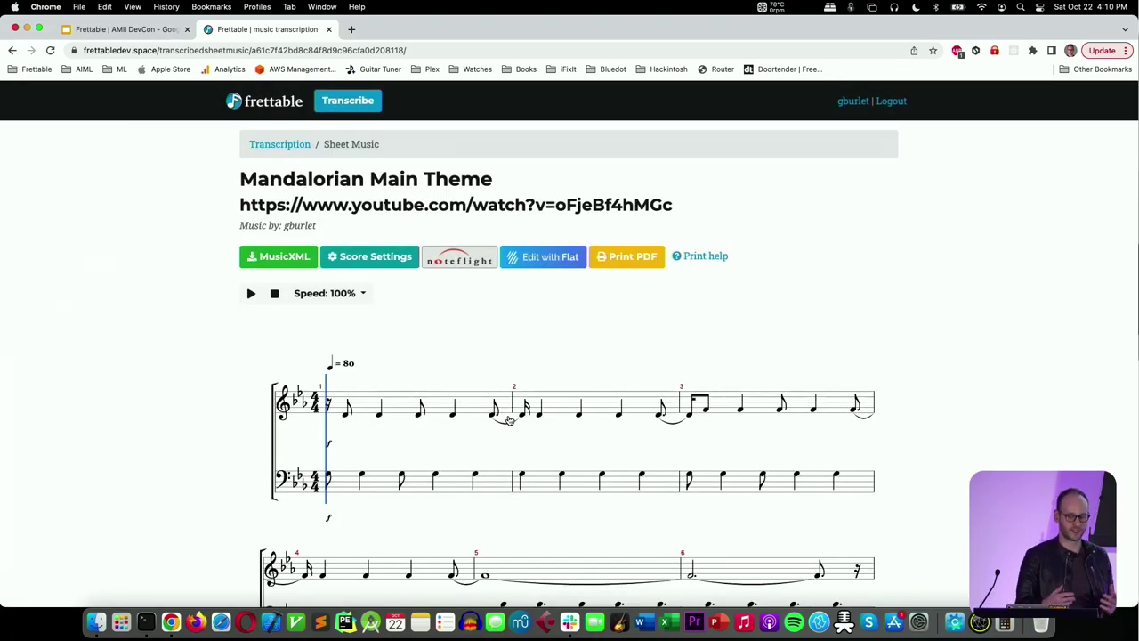
scroll(509, 420, down, 15)
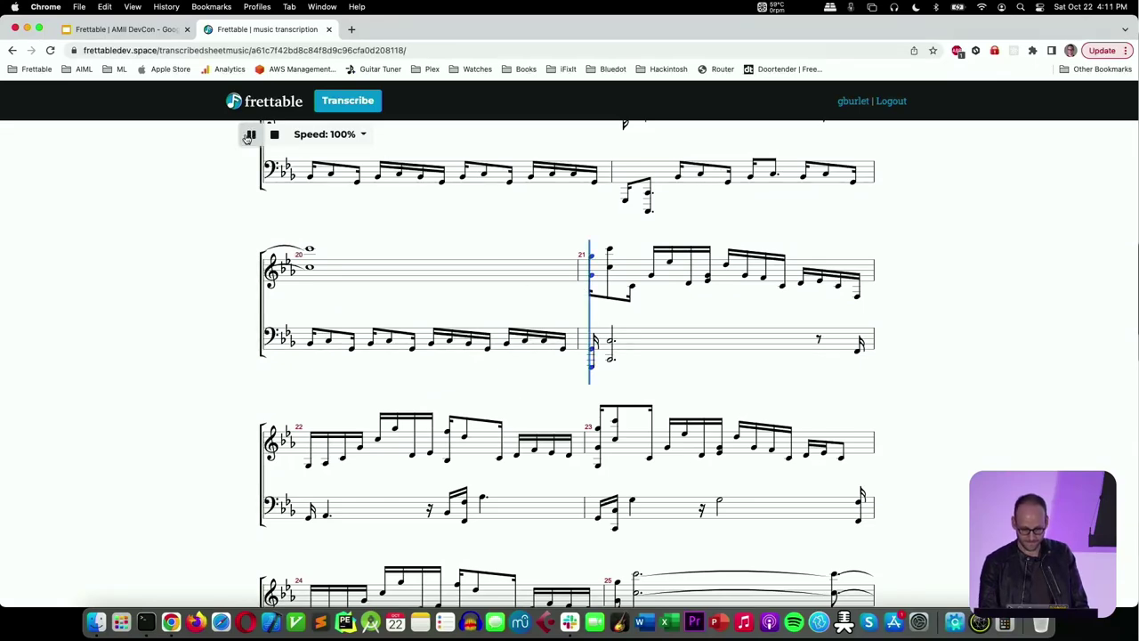
key(XF86AudioRaiseVolume)
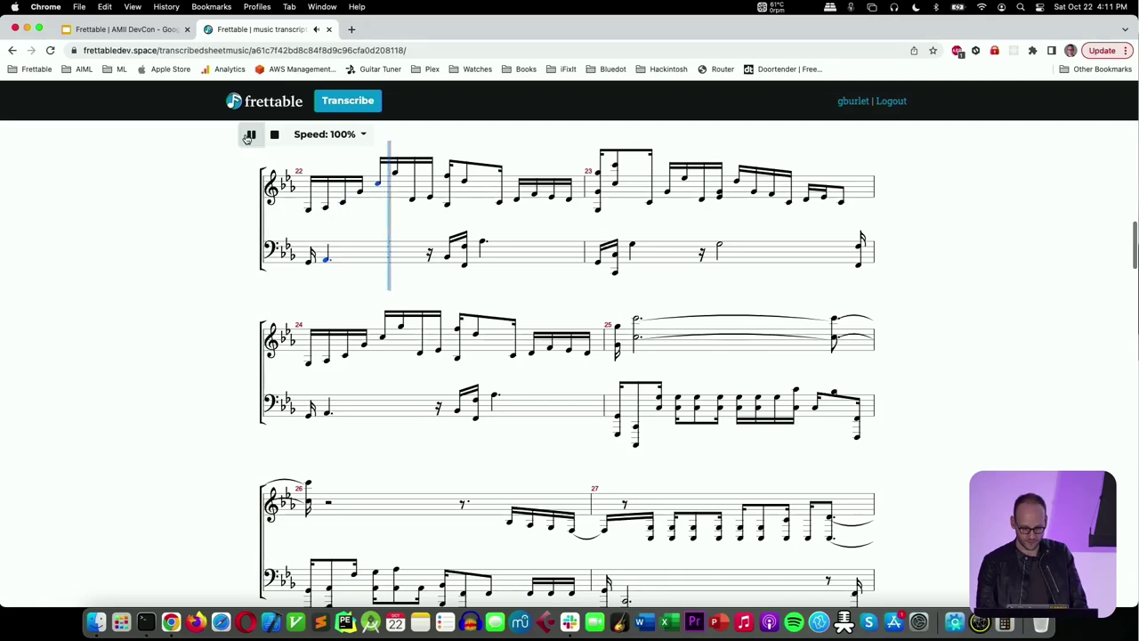
click(249, 135)
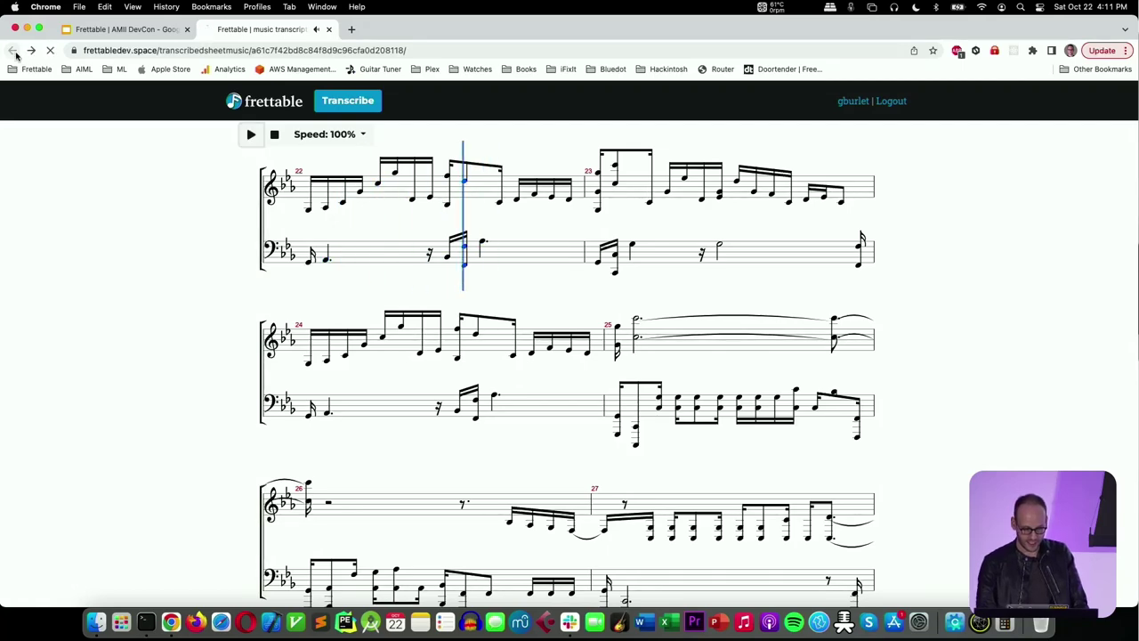
View the transcription's MIDI in the piano visualizer and jump playback to about 1:35.
click(392, 495)
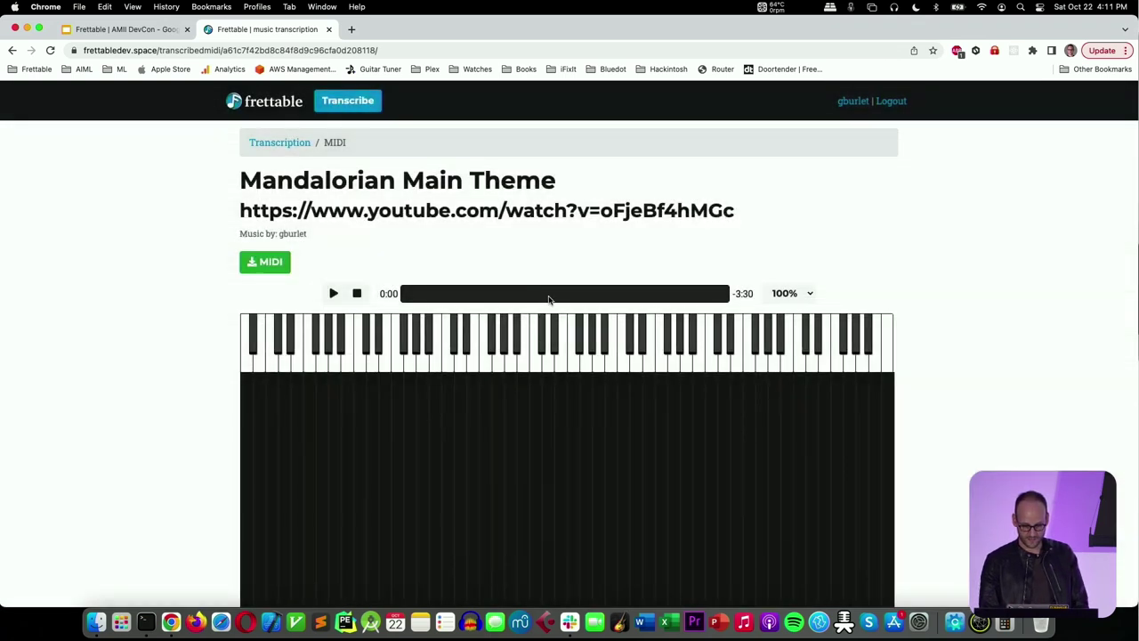
click(549, 294)
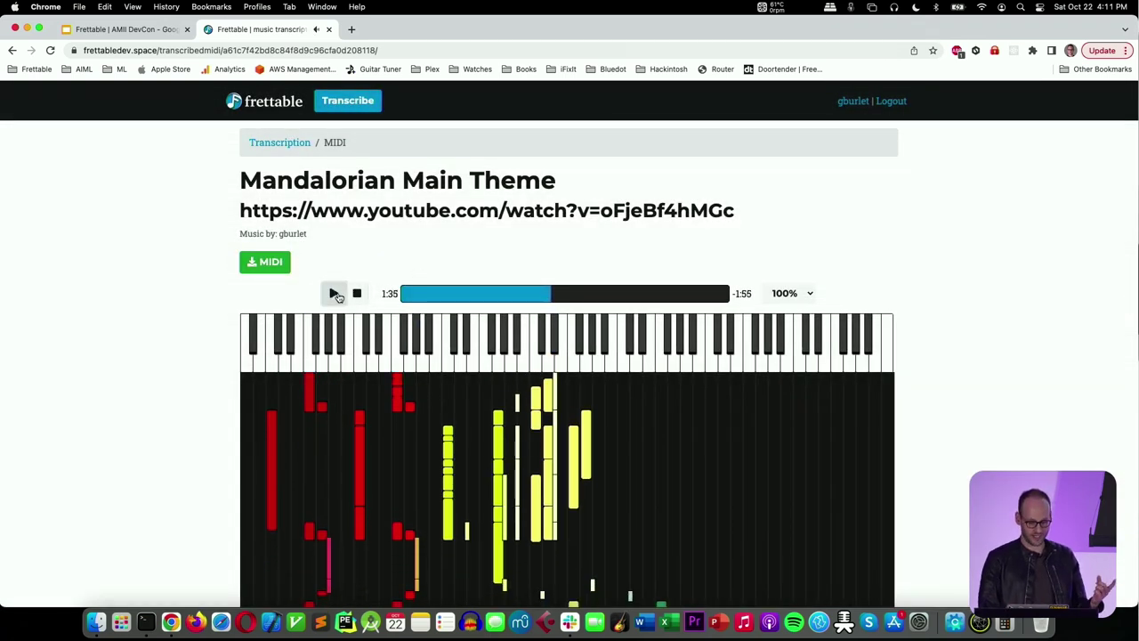
Switch to the lofi_mandalorian project in GarageBand and delete the lofi_static and lofi-drum-loop regions.
click(613, 610)
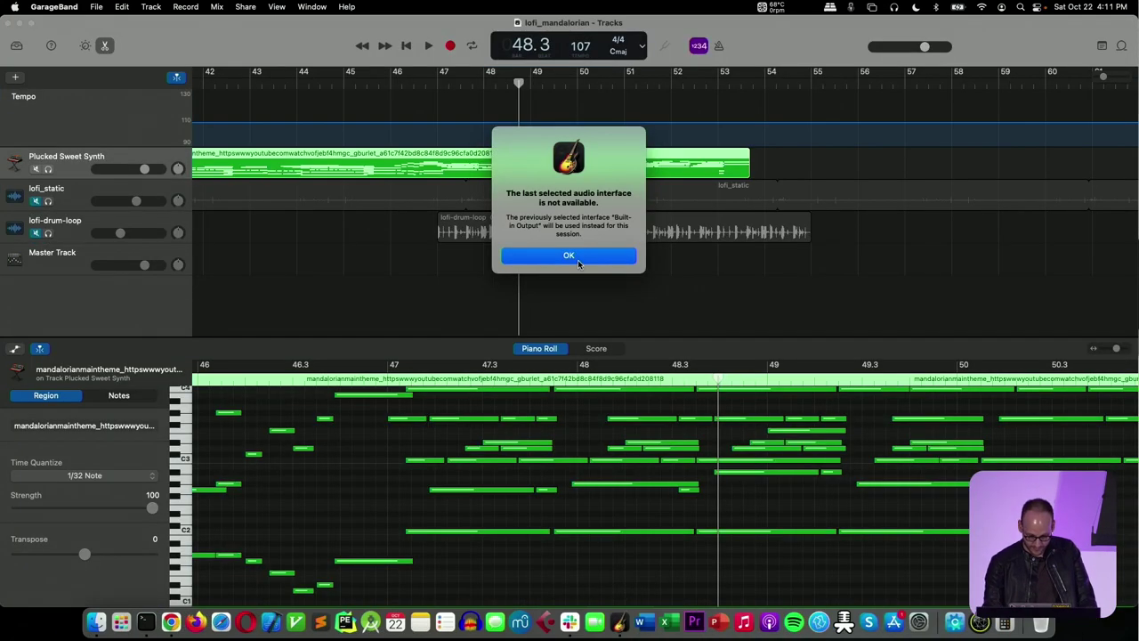
click(578, 259)
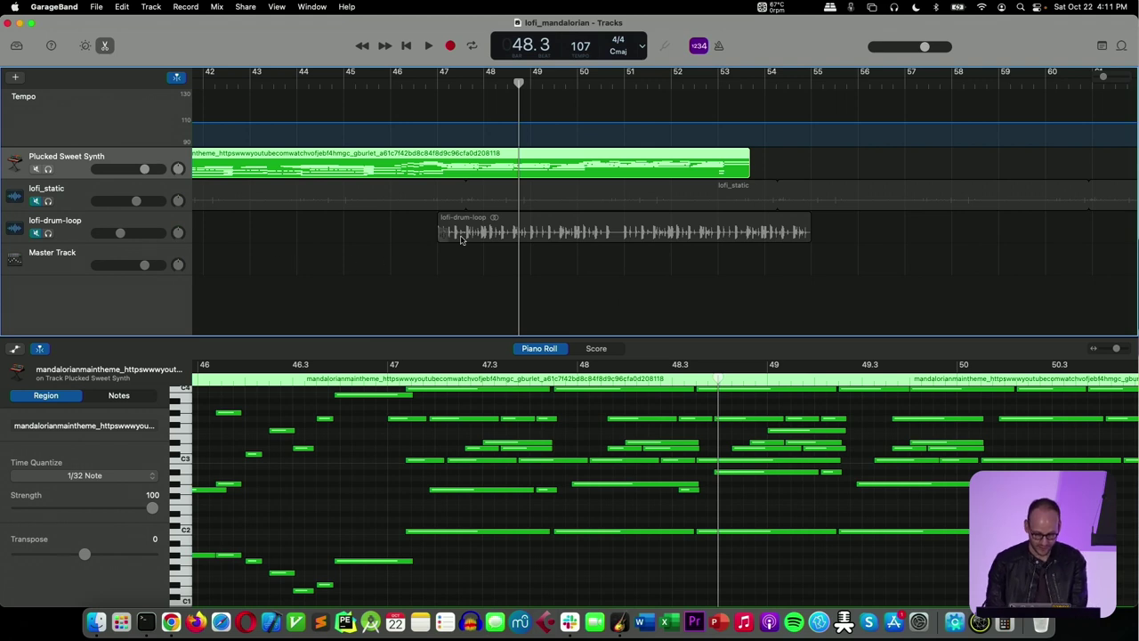
click(361, 203)
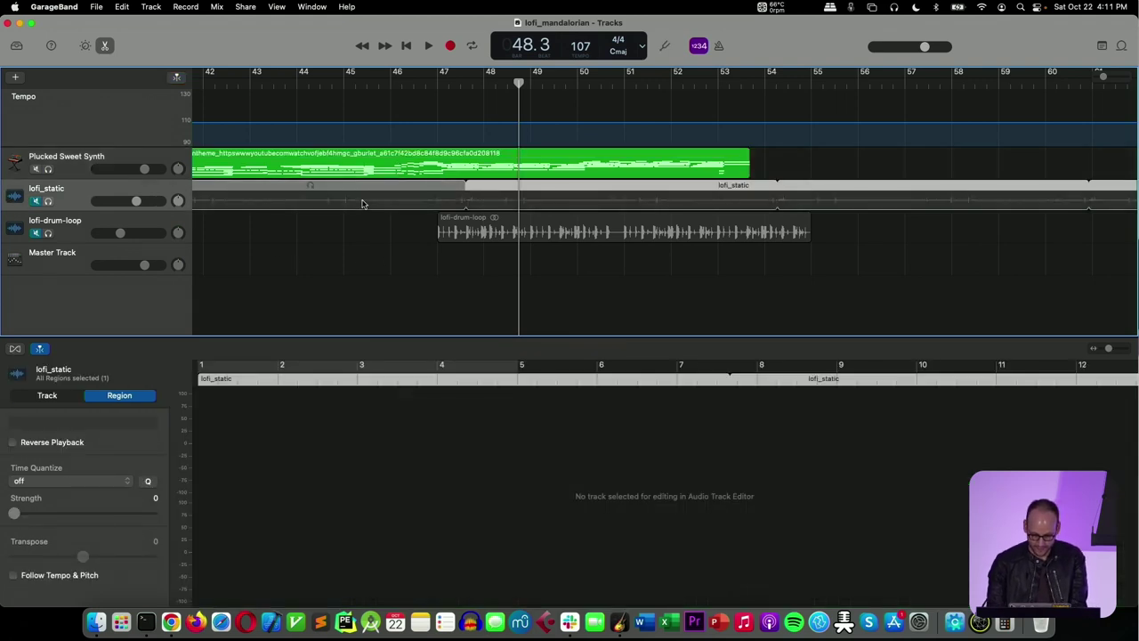
key(Delete)
click(476, 232)
key(Delete)
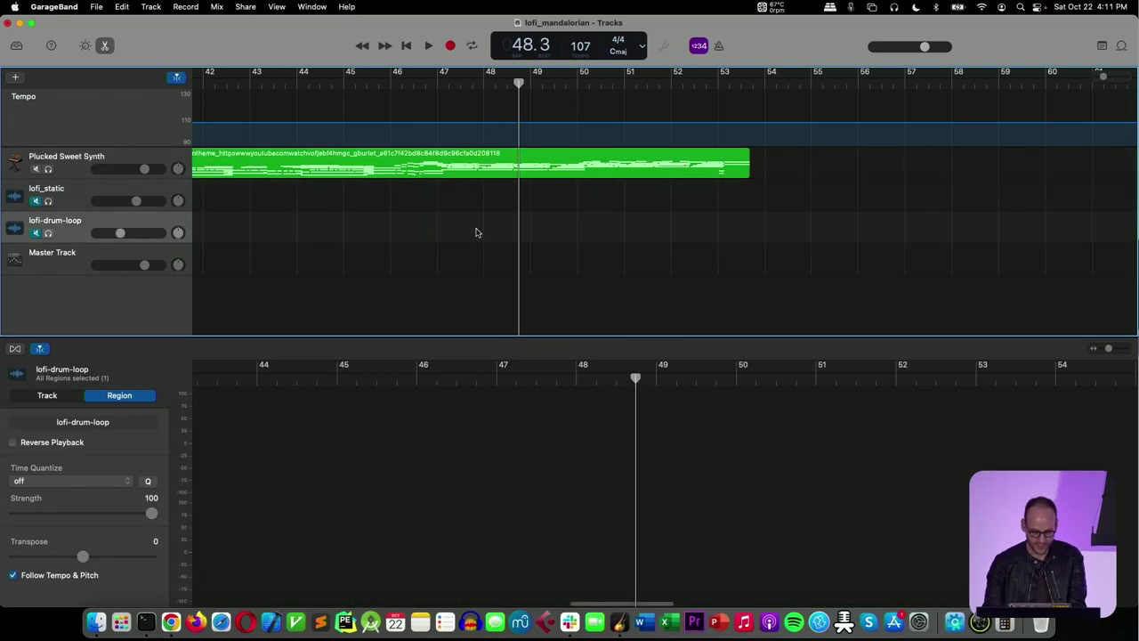
Delete the empty lofi_static and lofi-drum-loop tracks, and try to delete the Master Track.
click(92, 201)
key(super+BackSpace)
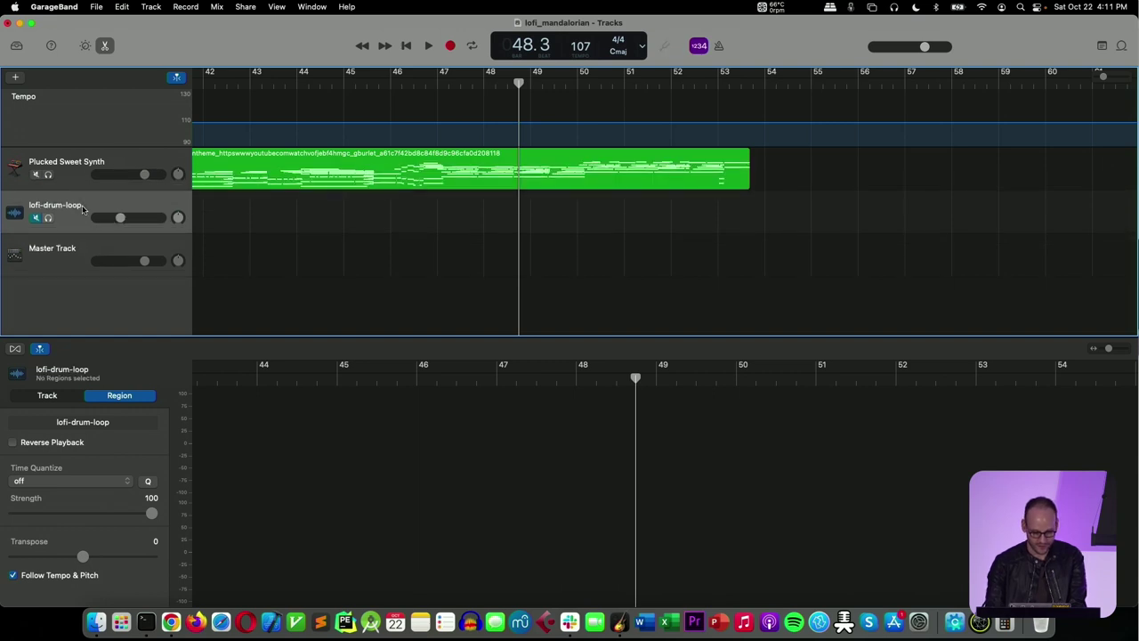
key(super+BackSpace)
click(79, 238)
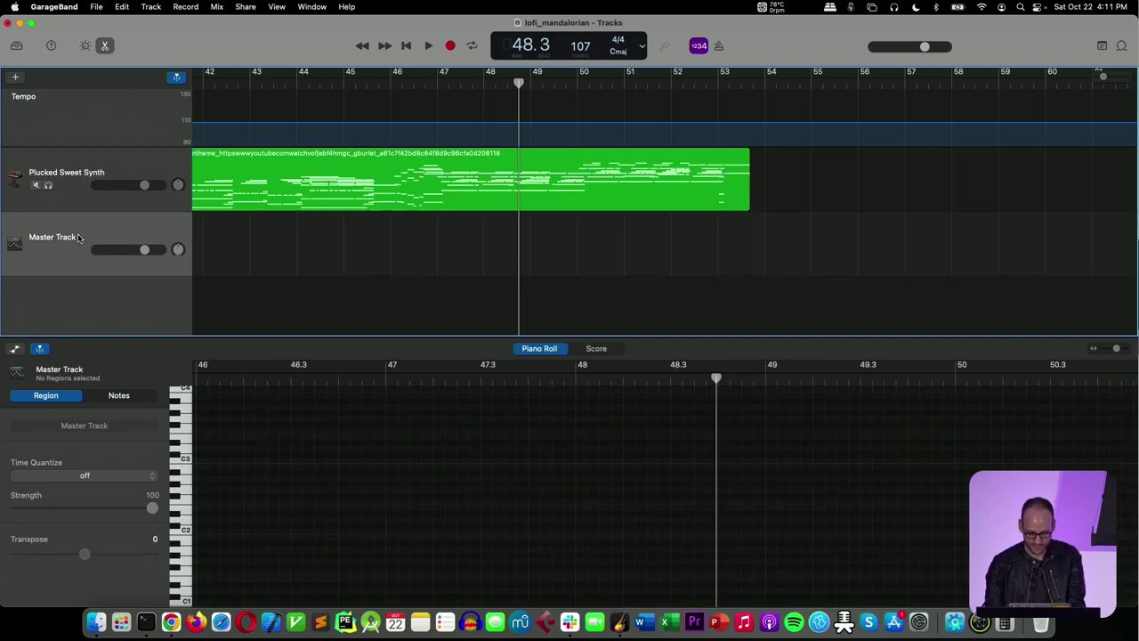
key(super+BackSpace)
click(544, 252)
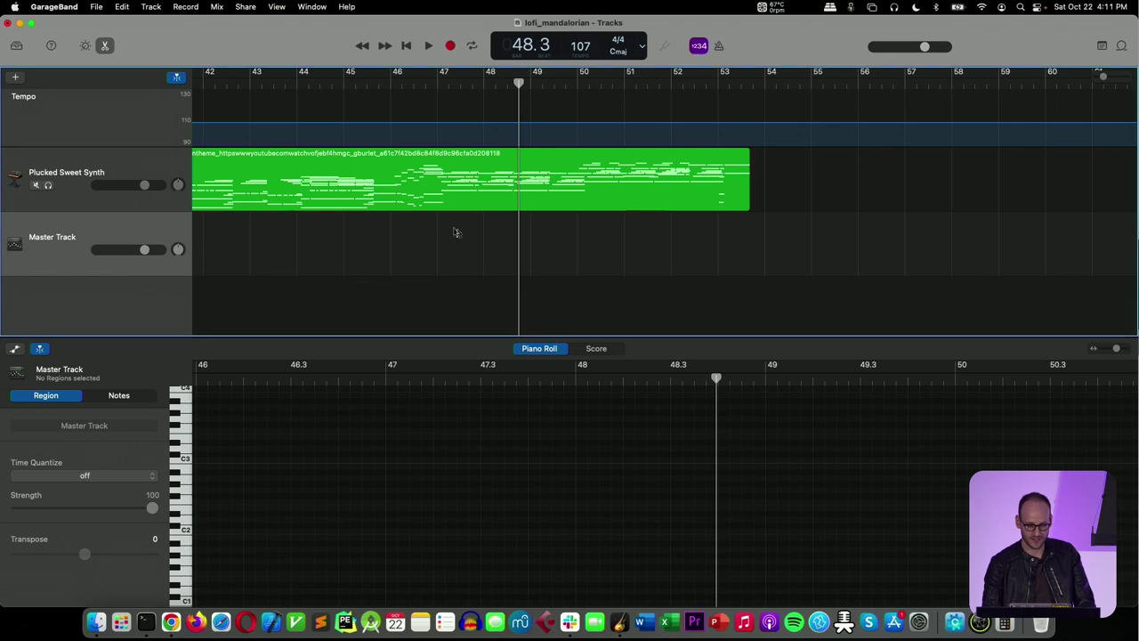
Select the Plucked Sweet Synth region, enlarge its piano roll editor and audition the C4 note near bar 48.
scroll(292, 178, left, 20)
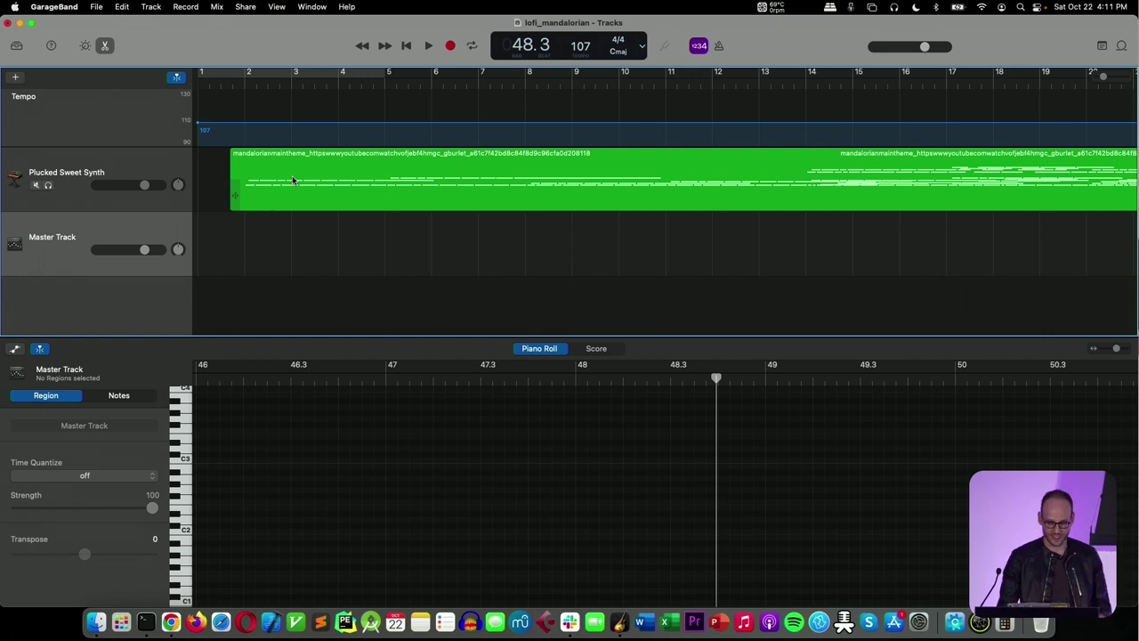
click(409, 169)
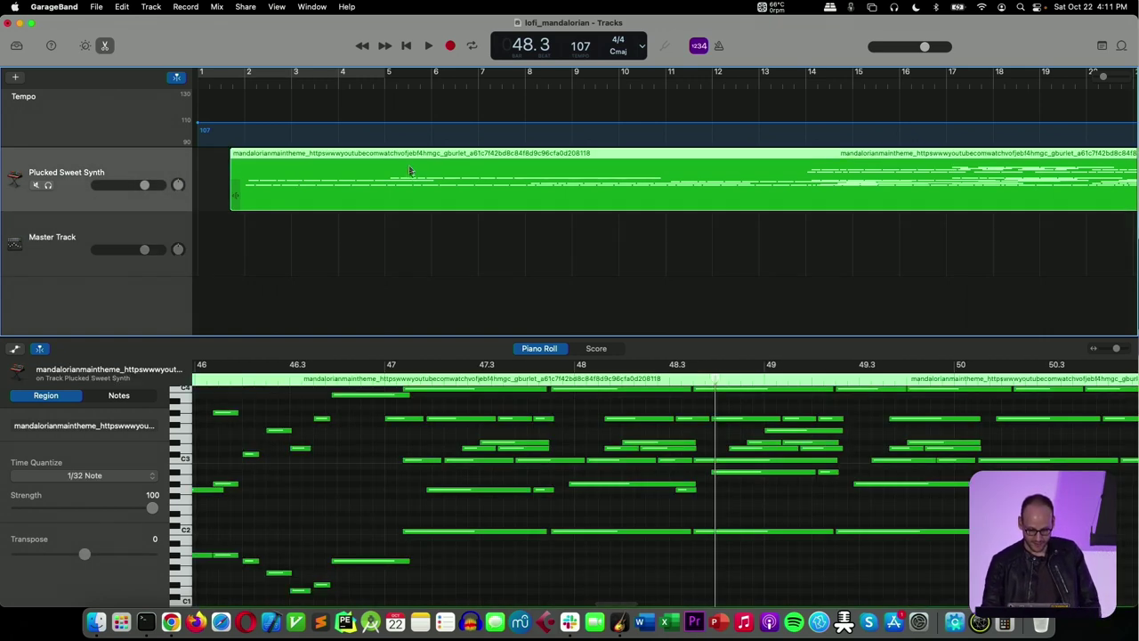
drag(464, 337, 464, 268)
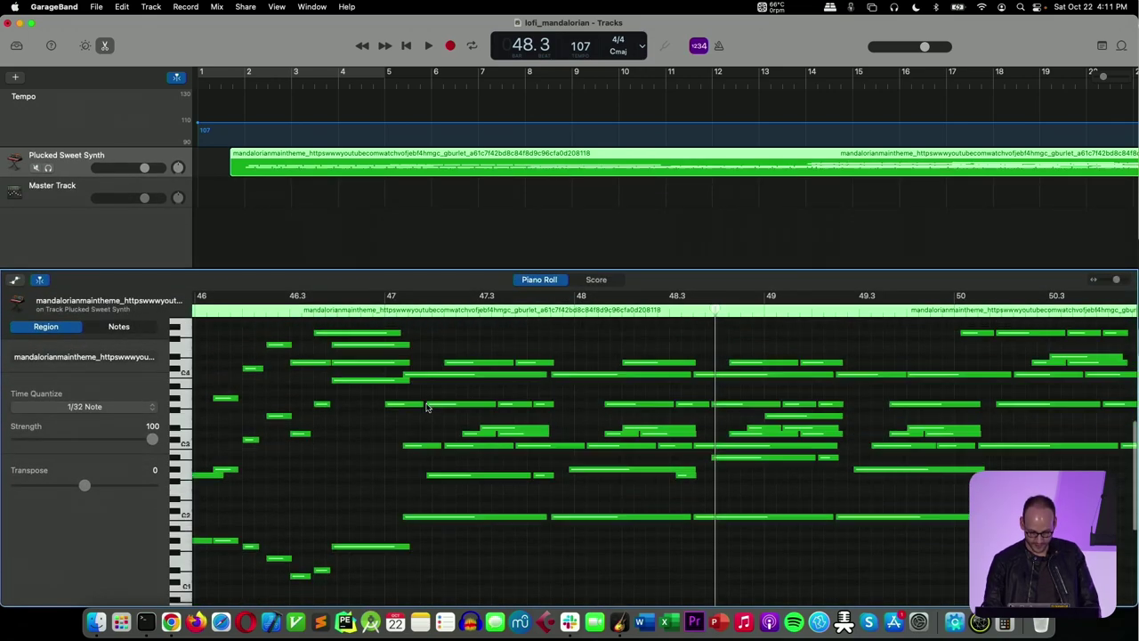
scroll(426, 408, up, 2)
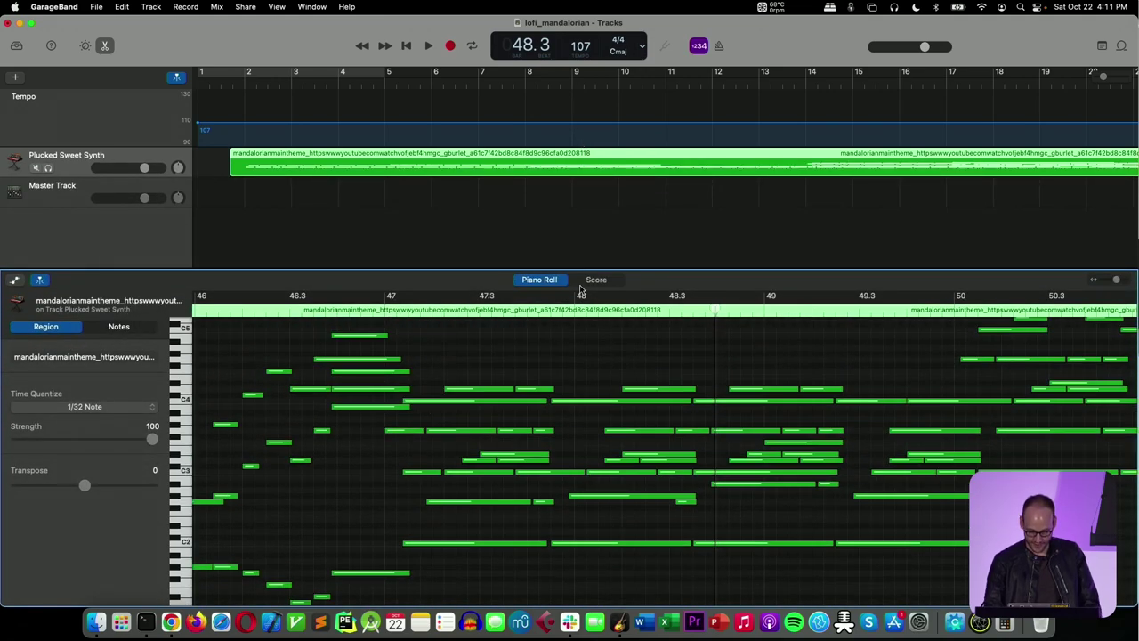
click(147, 171)
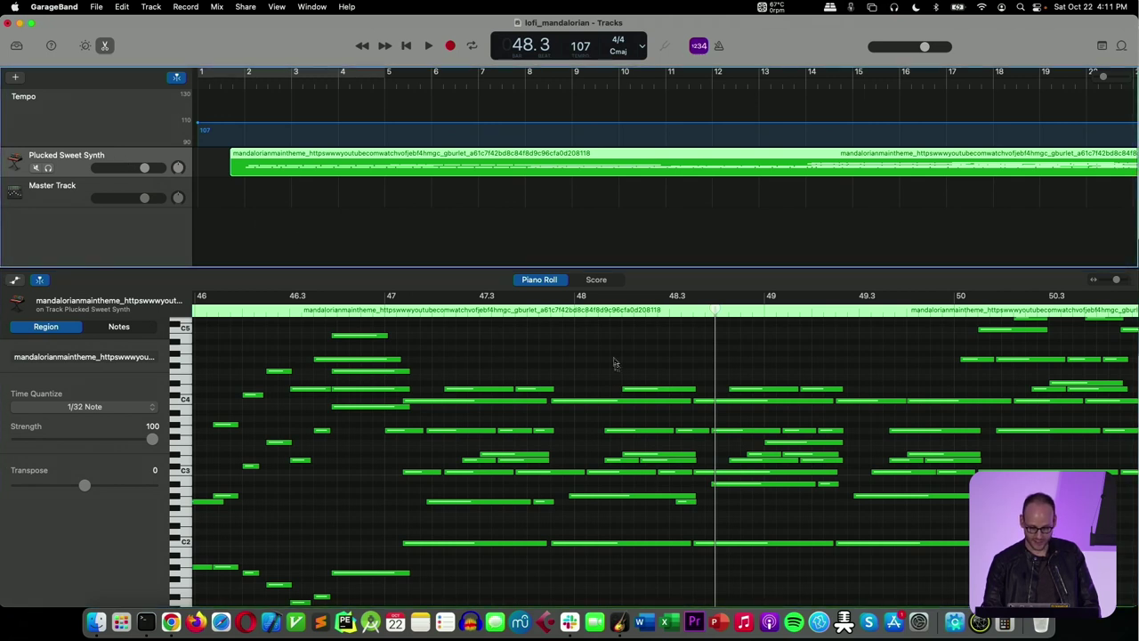
click(604, 402)
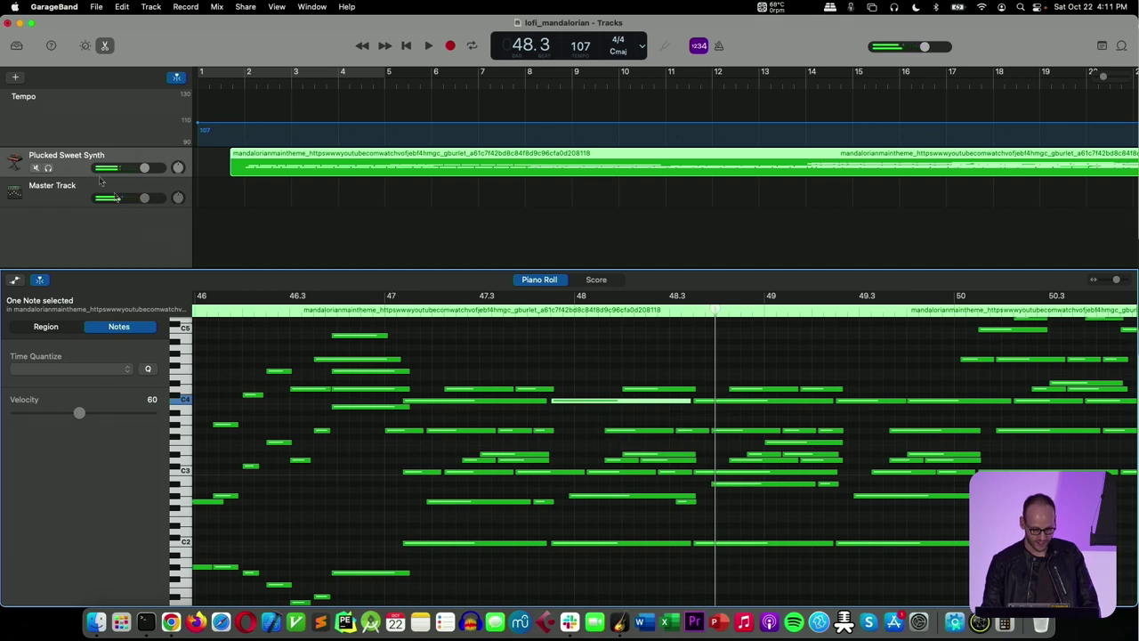
Show the sound library and change the Plucked Sweet Synth track's instrument to French Horns from the Orchestral Brass sounds.
key(b)
key(y)
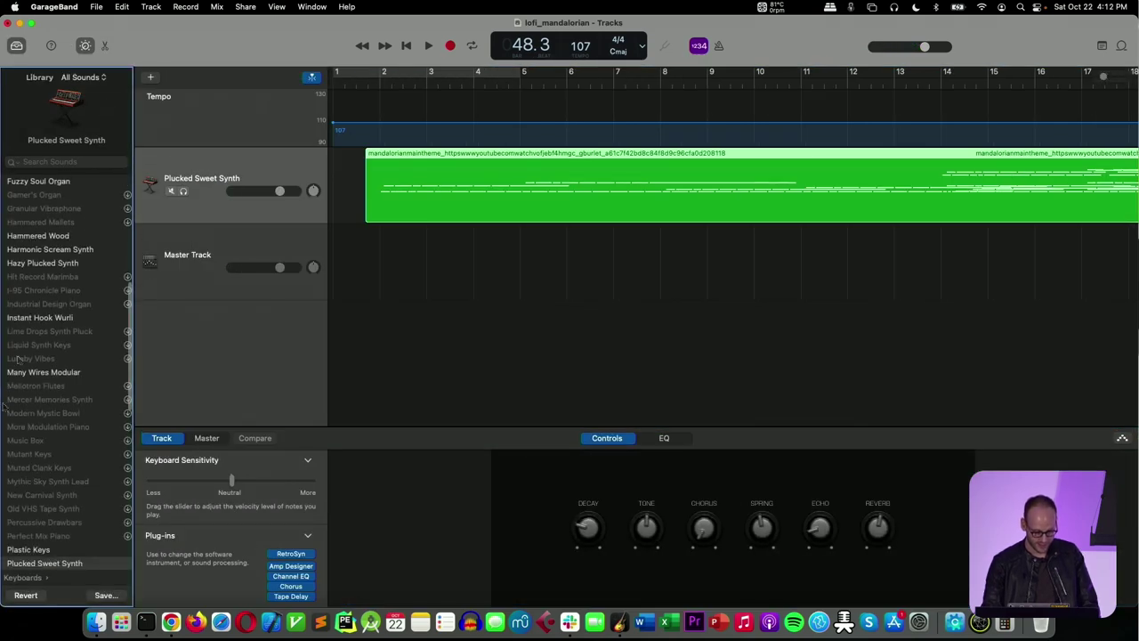
click(23, 579)
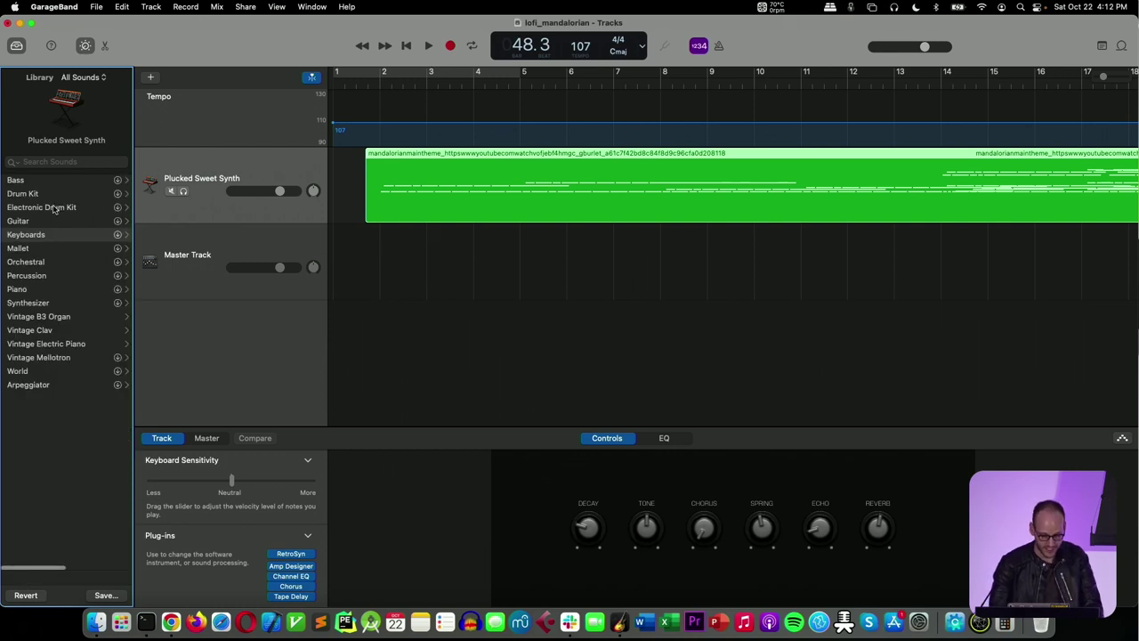
click(26, 262)
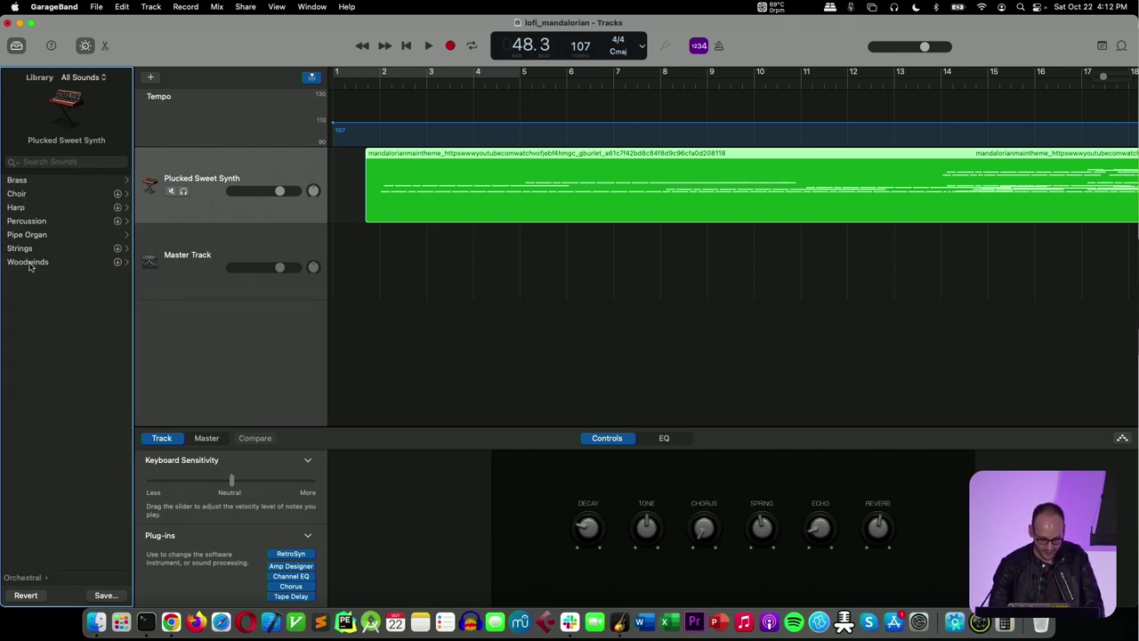
click(35, 182)
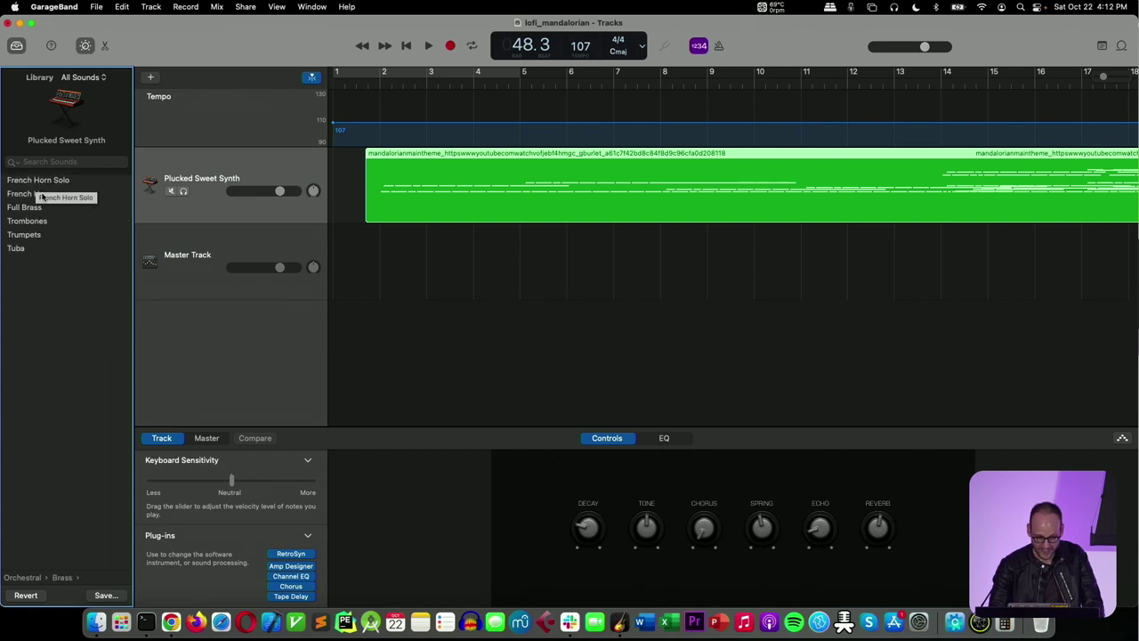
click(42, 194)
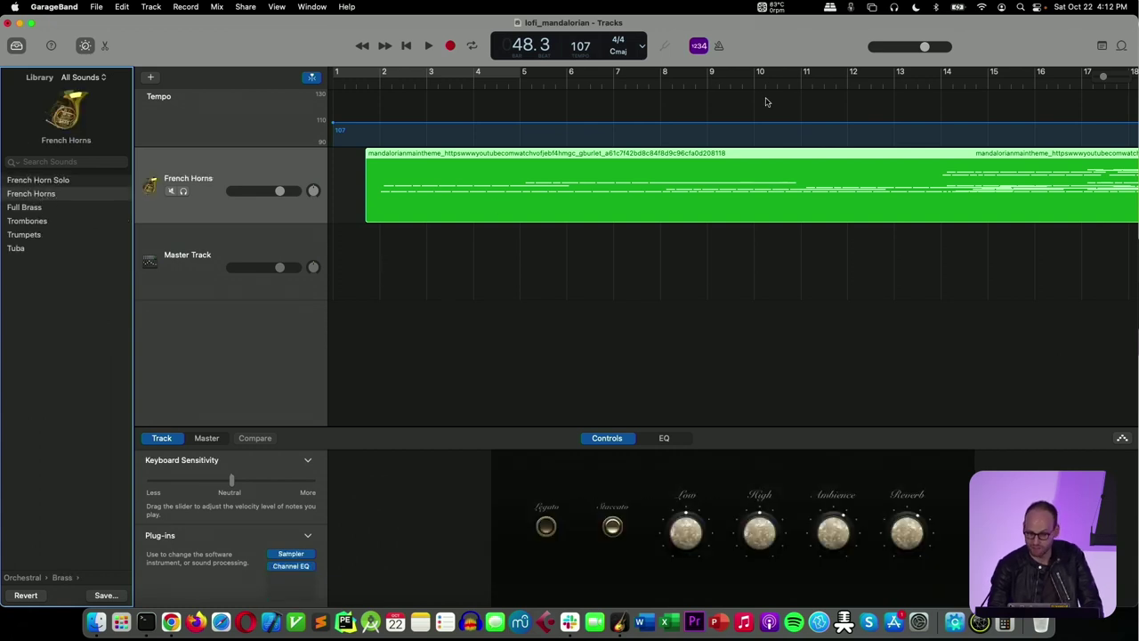
Listen to the French Horns part from around bar 27 and again from further ahead, stopping playback at bar 35.
scroll(784, 96, right, 10)
click(834, 87)
key(space)
key(XF86AudioRaiseVolume)
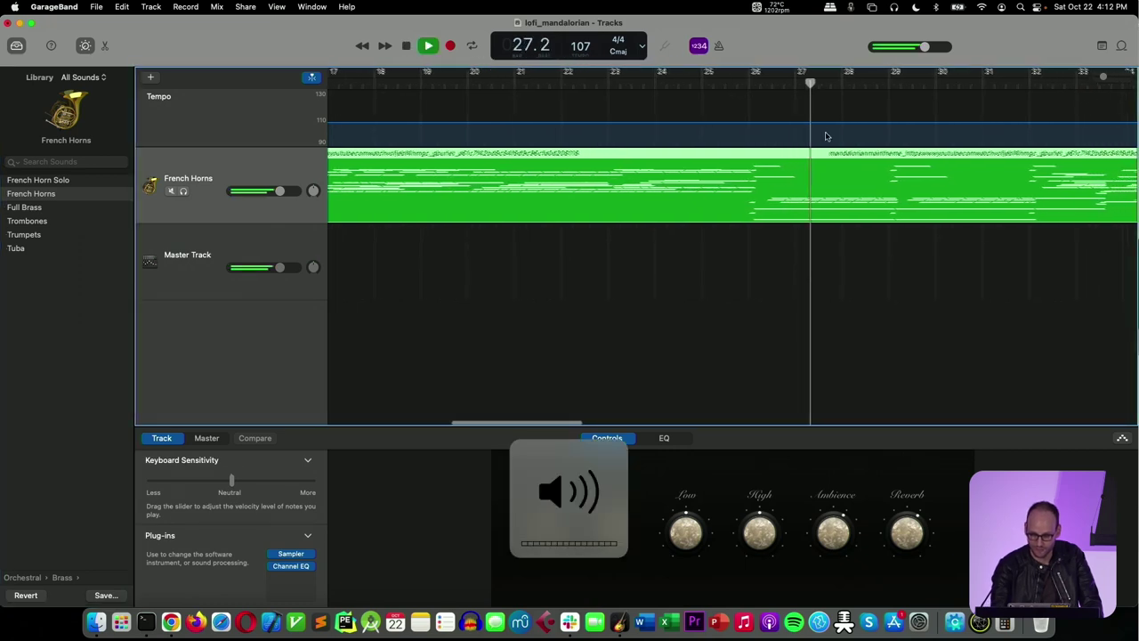
click(888, 87)
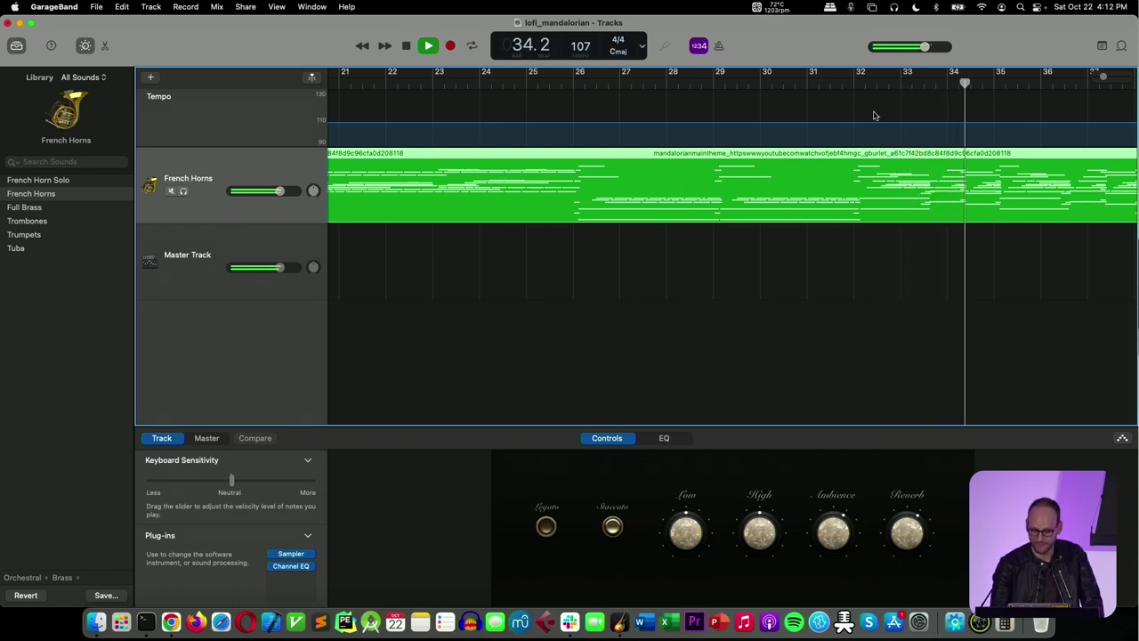
key(space)
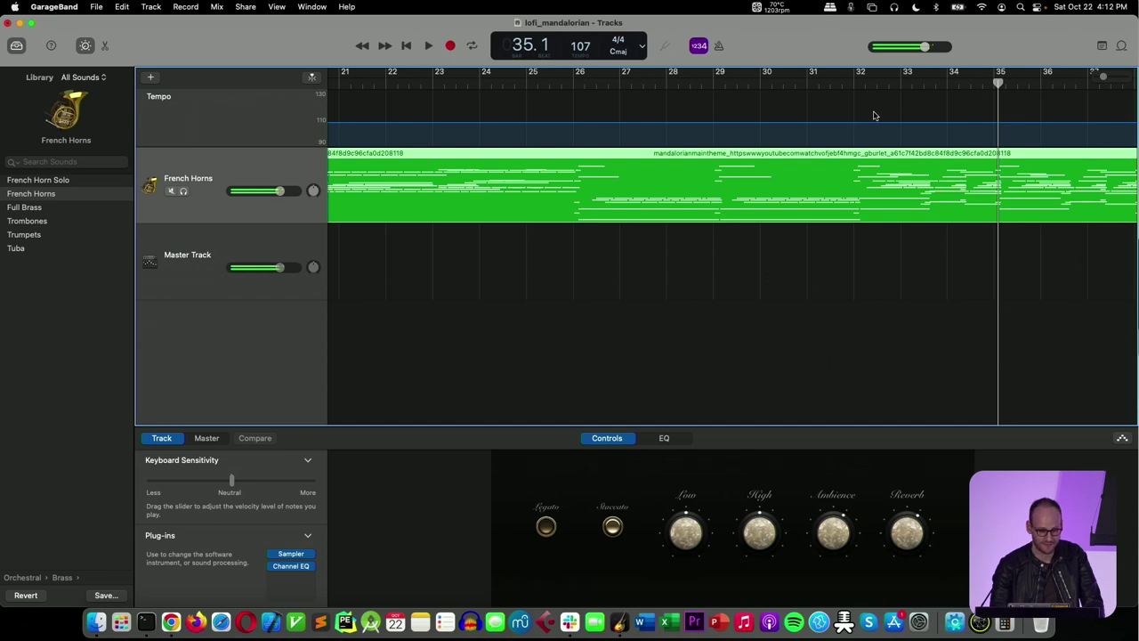
Change the French Horns track's instrument to Steinway Grand Piano and play it back from bar 35.
click(82, 316)
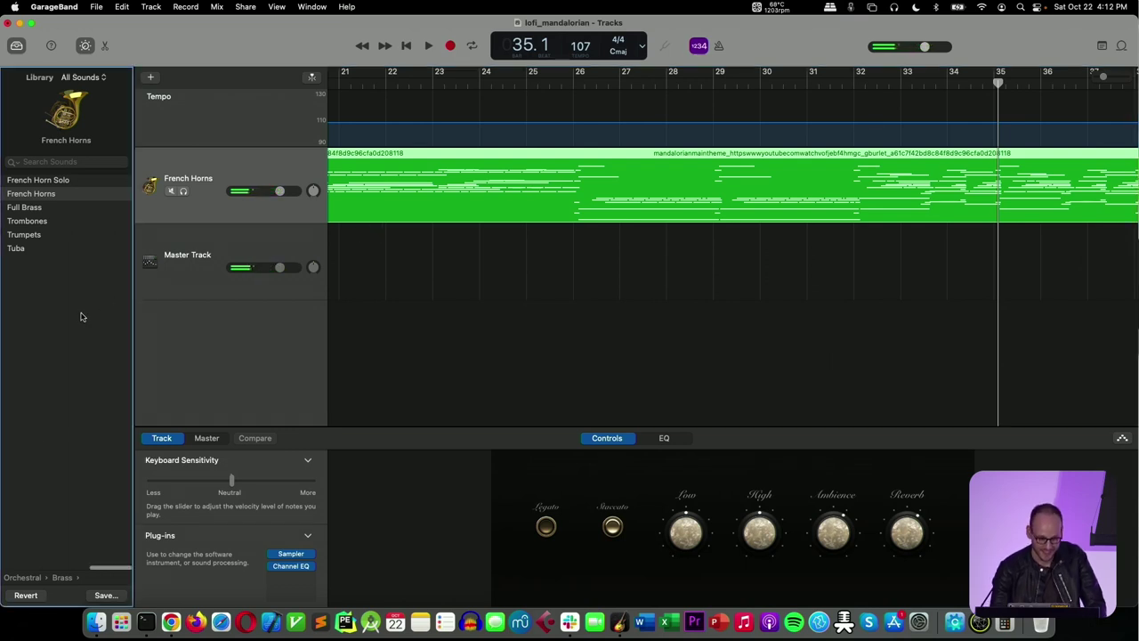
click(17, 578)
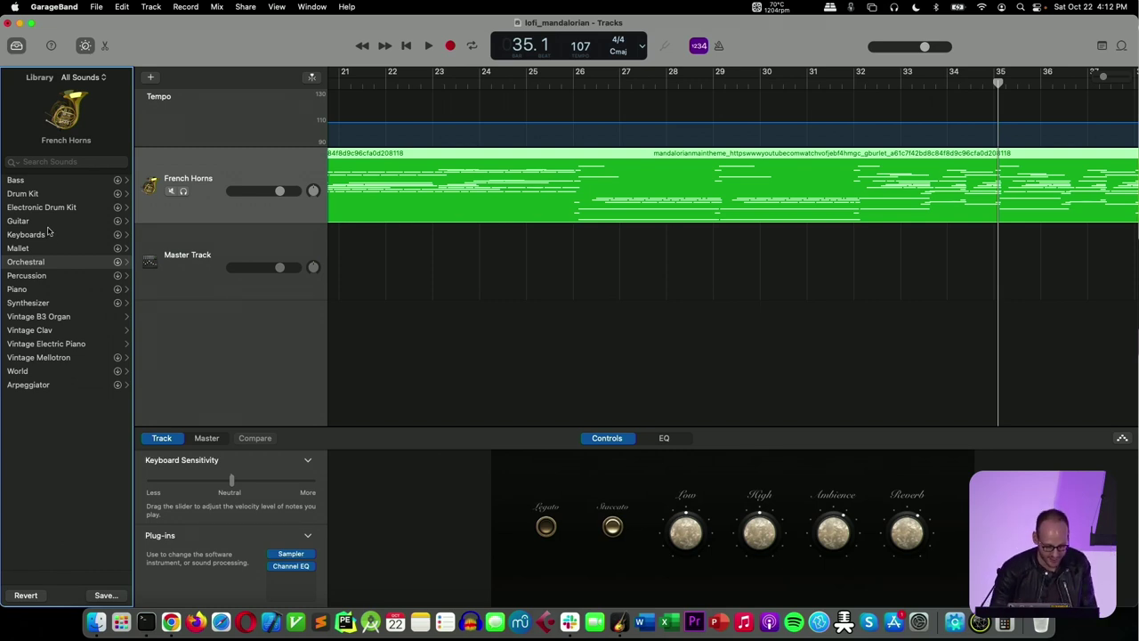
click(20, 289)
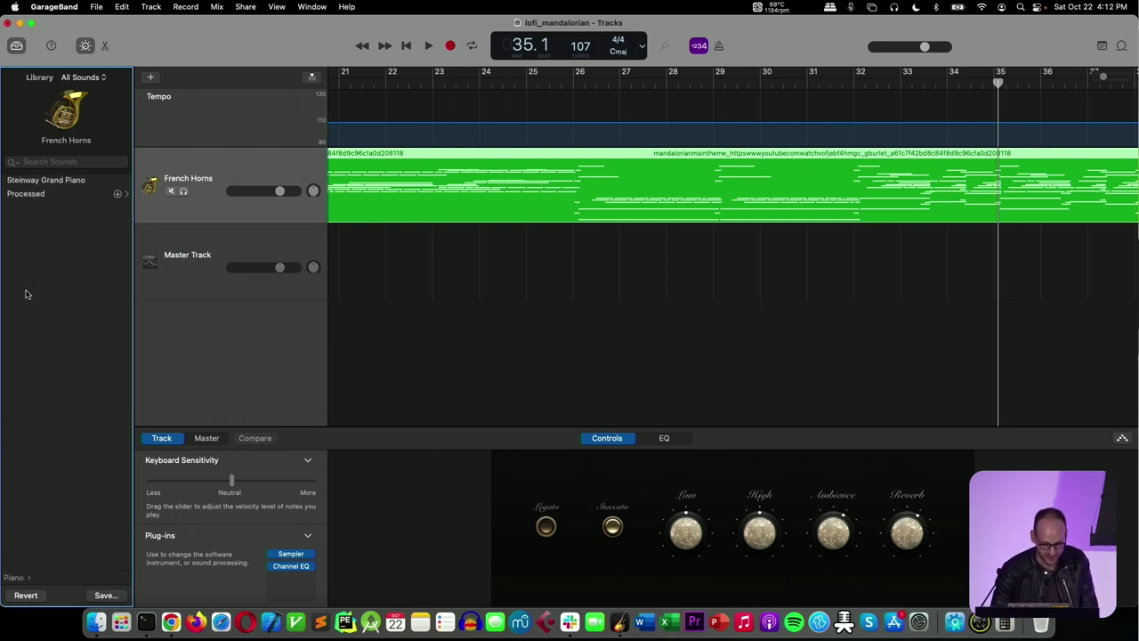
click(48, 181)
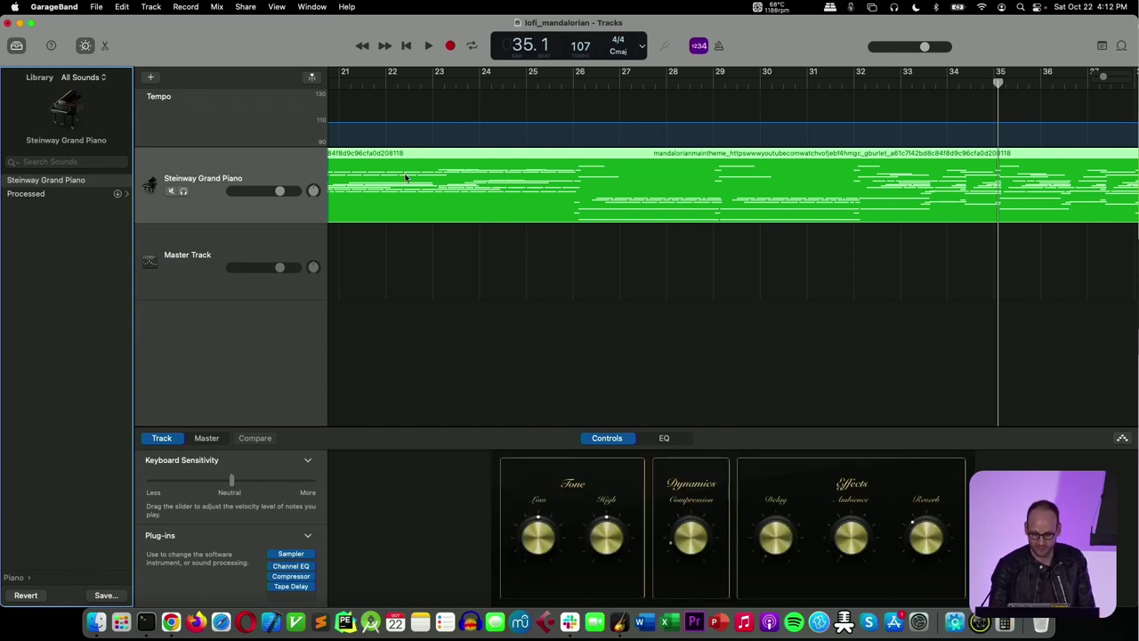
key(space)
key(XF86AudioRaiseVolume)
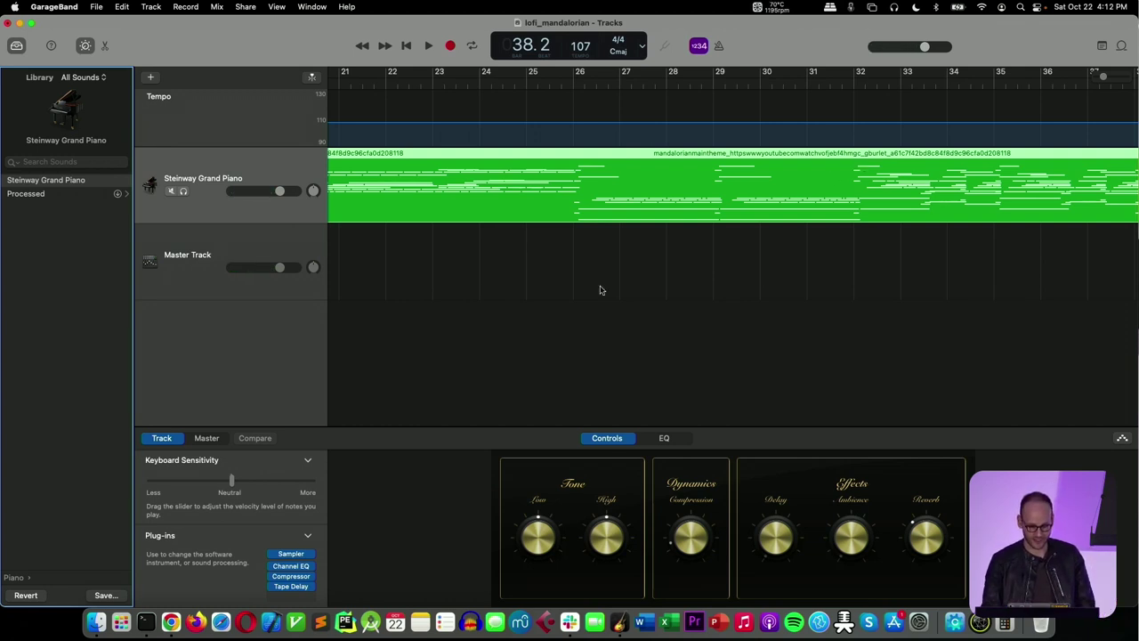
Change the Steinway Grand Piano track's instrument to Plastic Keys from the Keyboards sounds.
click(13, 579)
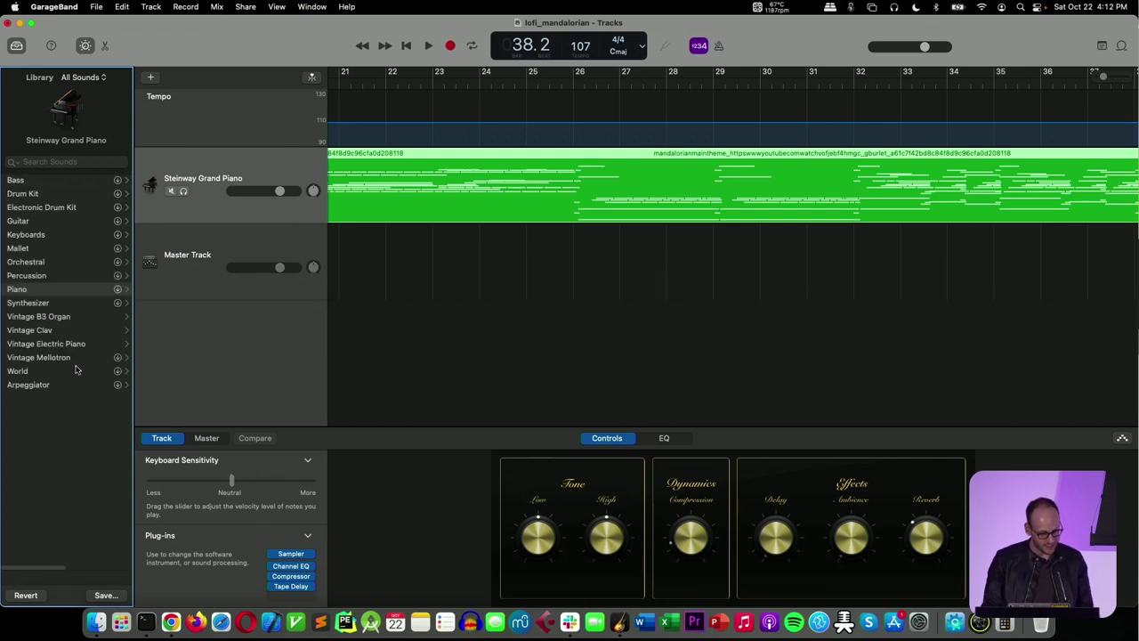
click(39, 233)
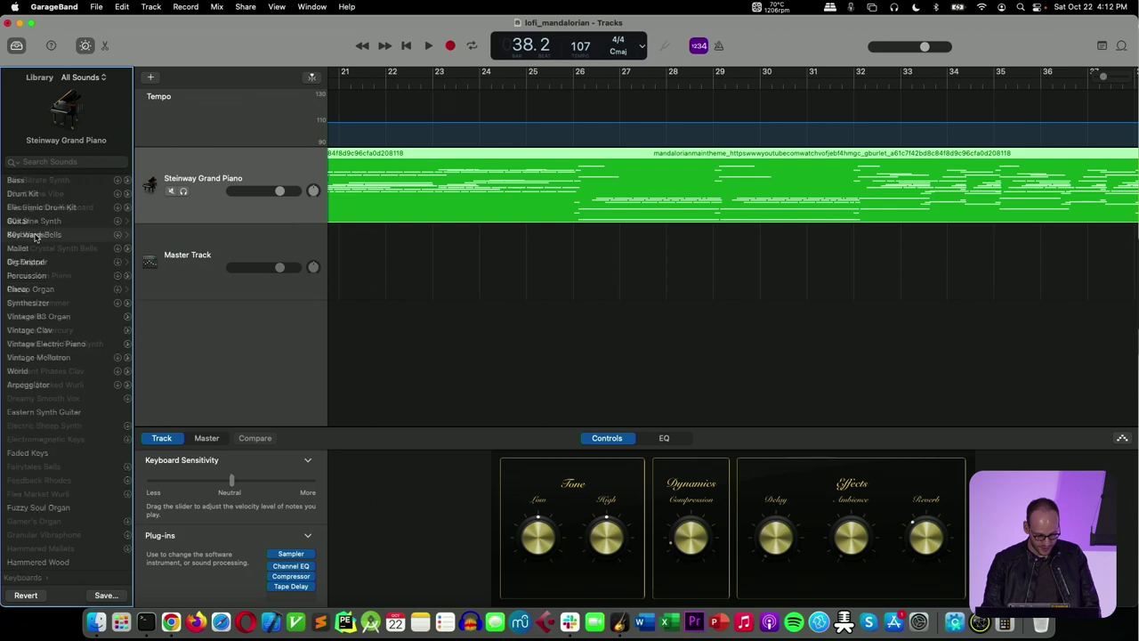
scroll(56, 392, down, 15)
scroll(56, 392, up, 8)
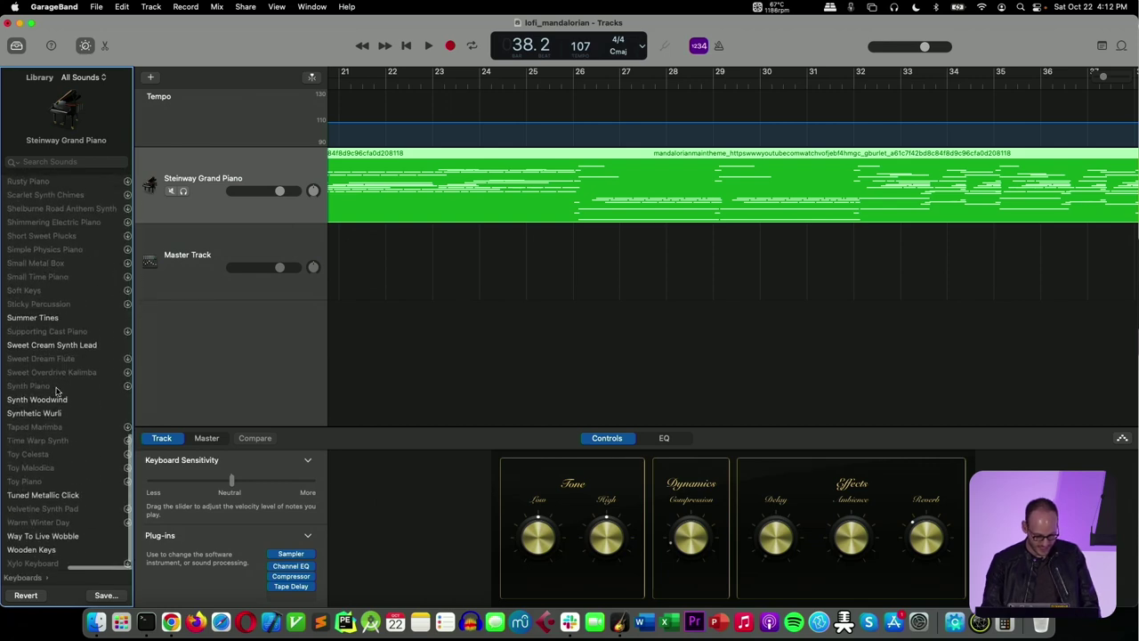
click(36, 363)
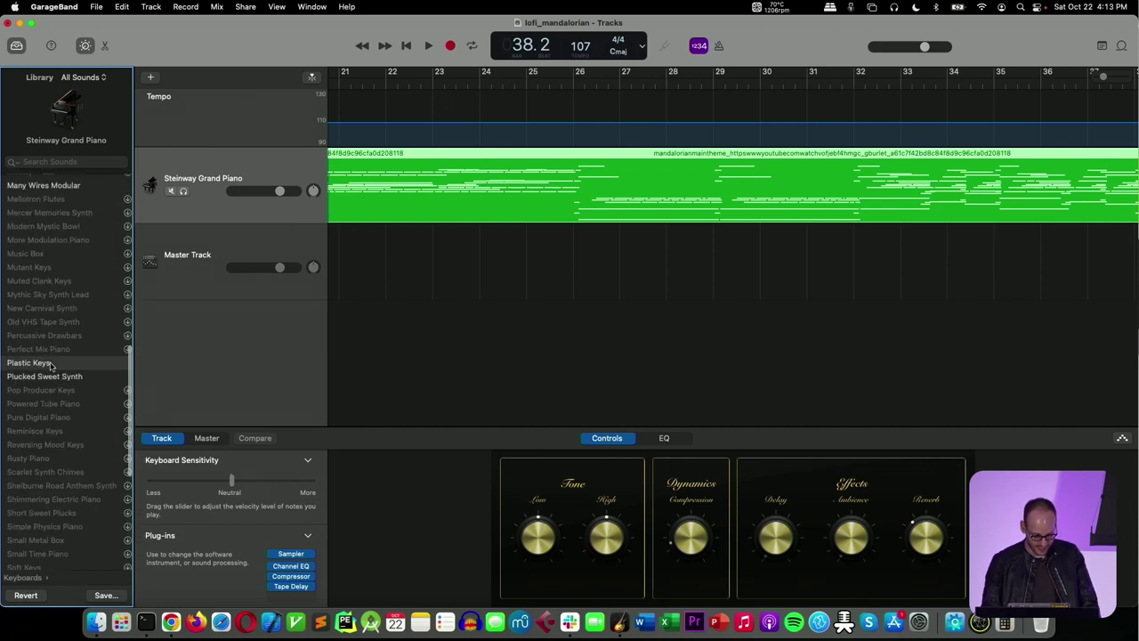
Listen to the Plastic Keys part from around bar 28 and again from around bar 32.
click(663, 87)
key(space)
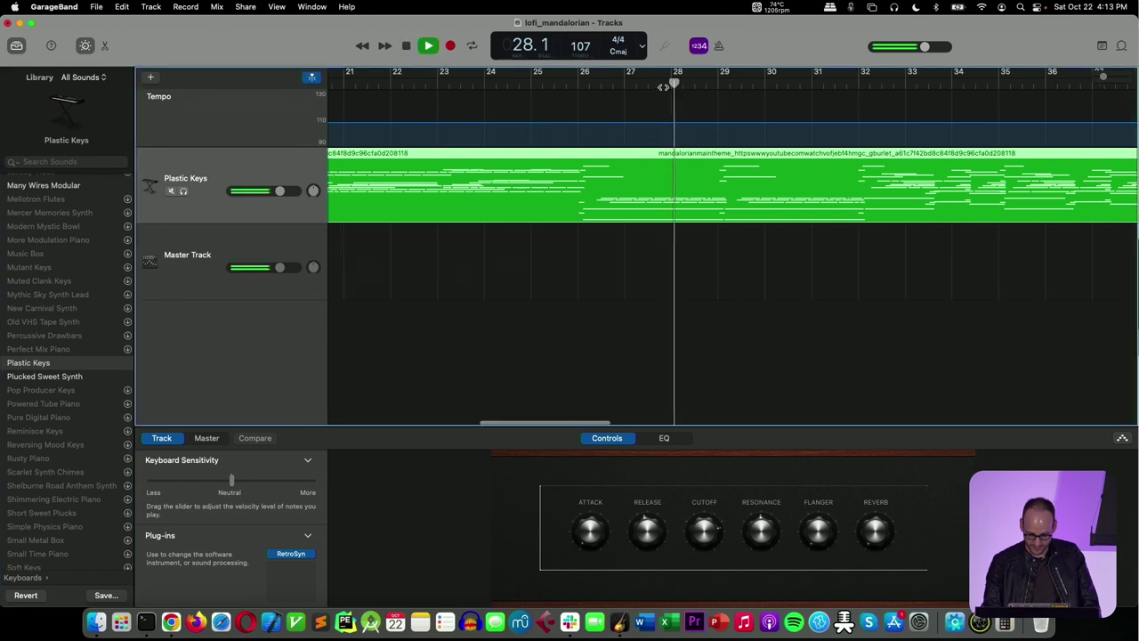
click(894, 85)
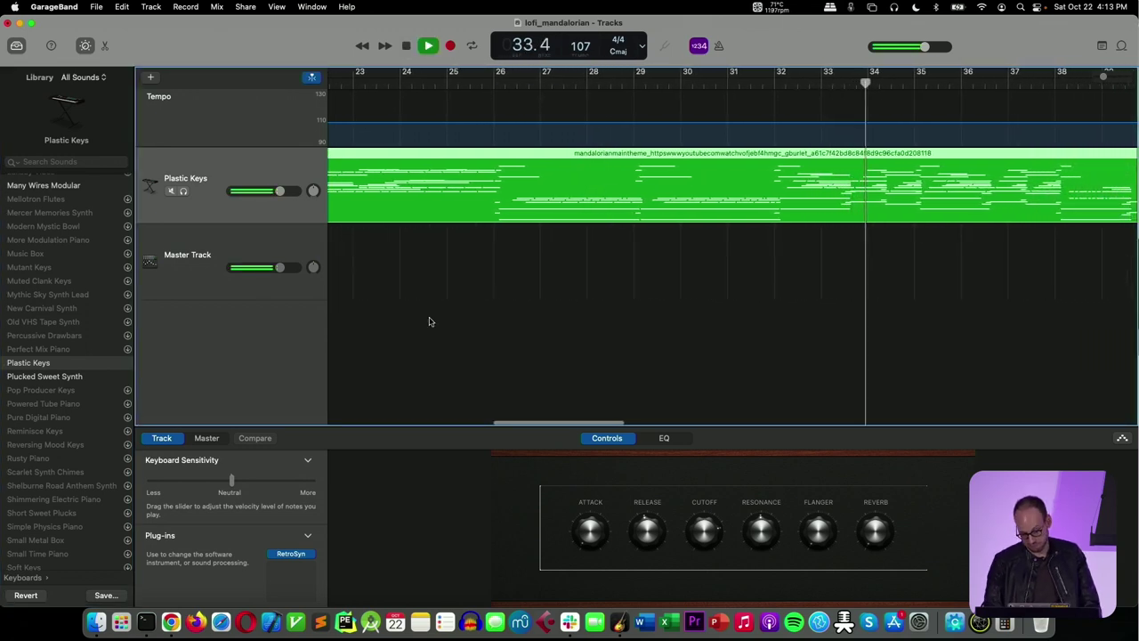
Try the Many Wires Modular sound during playback, switch the track to Plucked Sweet Synth and stop playback.
click(73, 187)
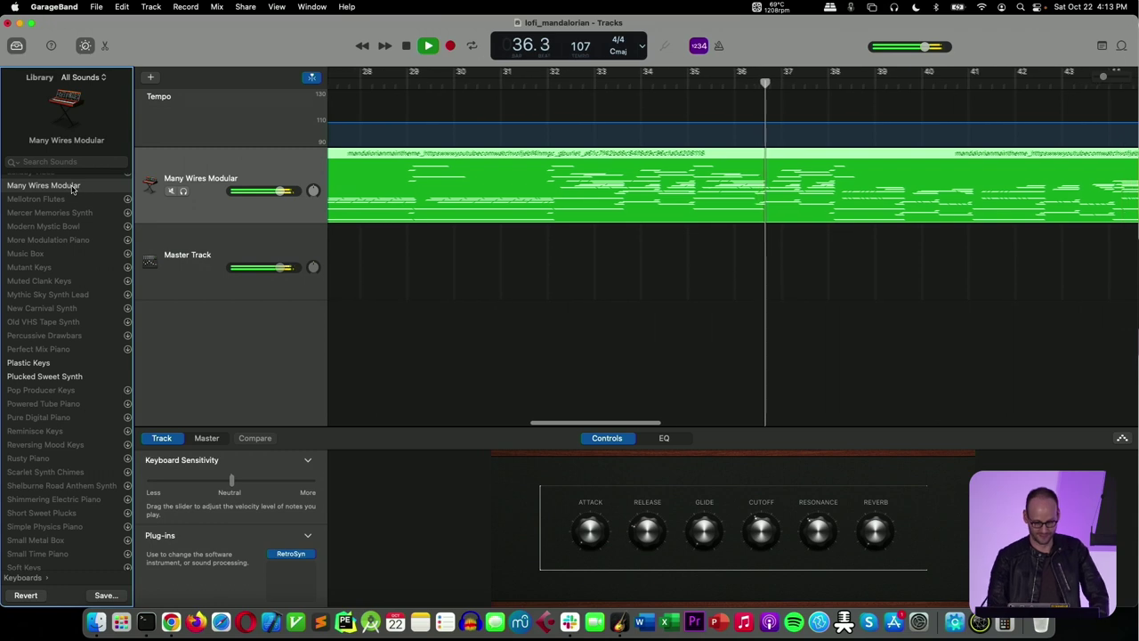
click(40, 377)
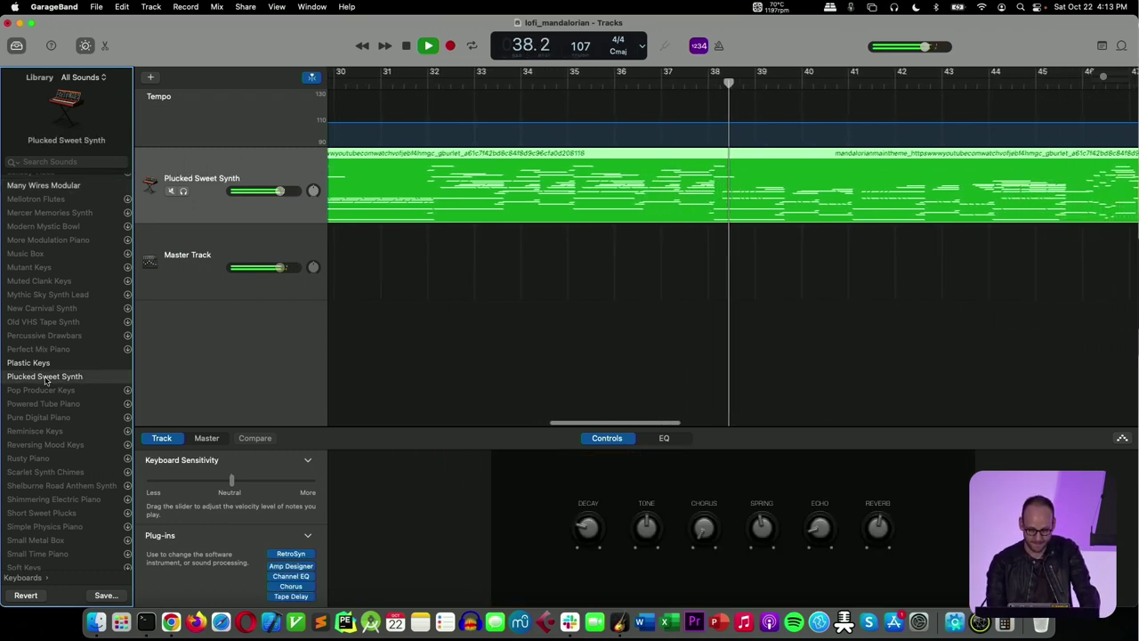
key(space)
Look over the whole Plucked Sweet Synth region and listen to it from around bar 17 and again from around bar 33, stopping at bar 36.
scroll(605, 344, left, 10)
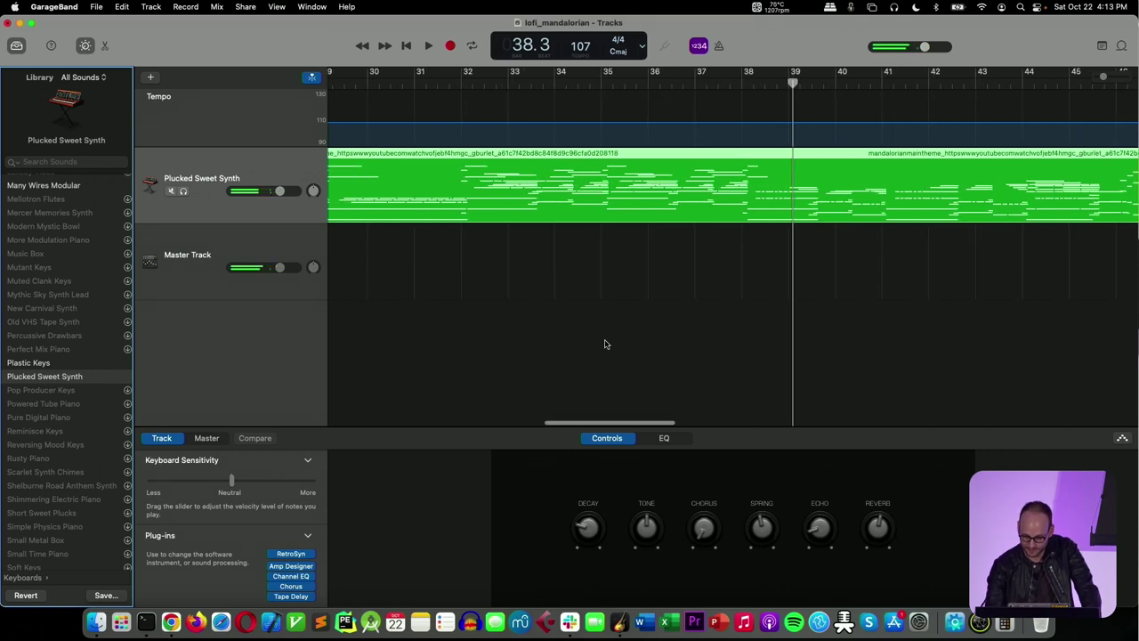
scroll(605, 344, right, 15)
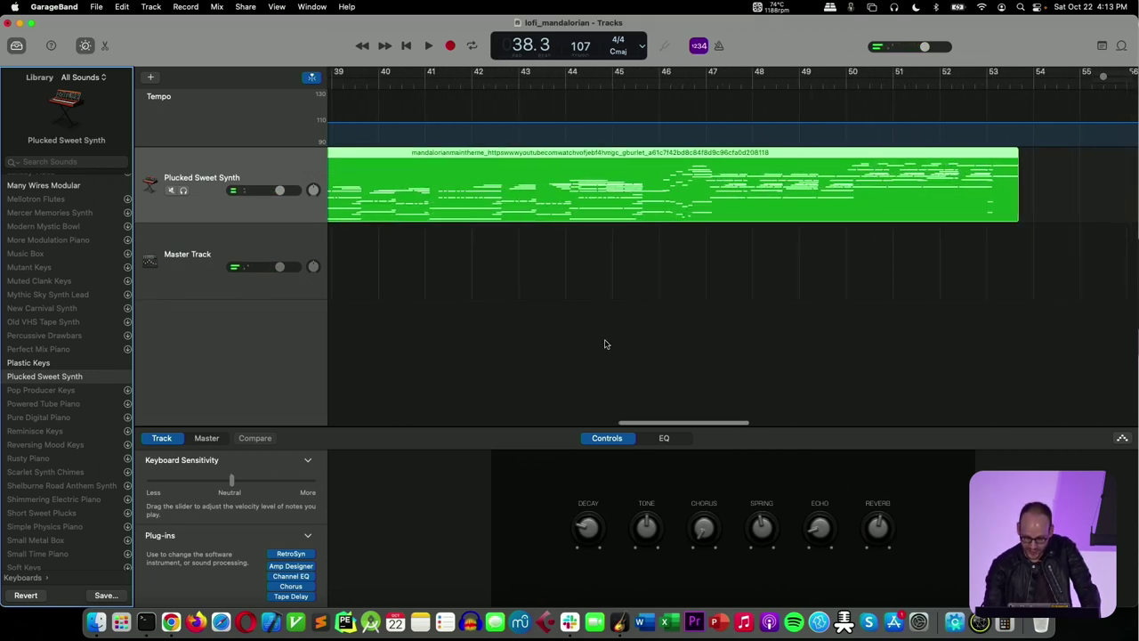
scroll(604, 343, left, 5)
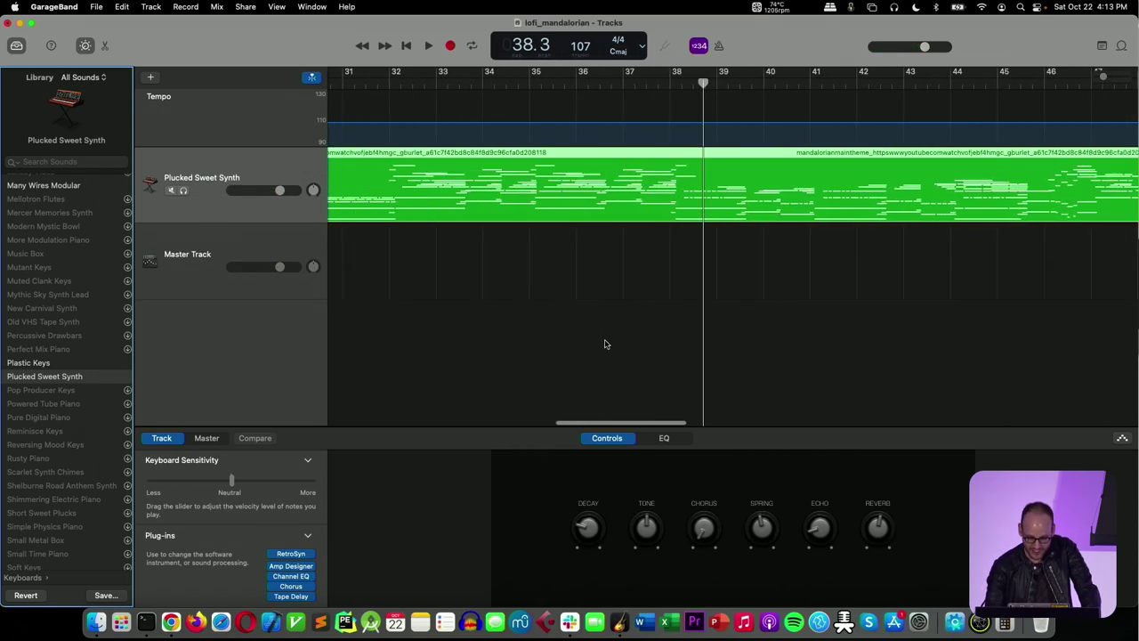
scroll(496, 303, left, 9)
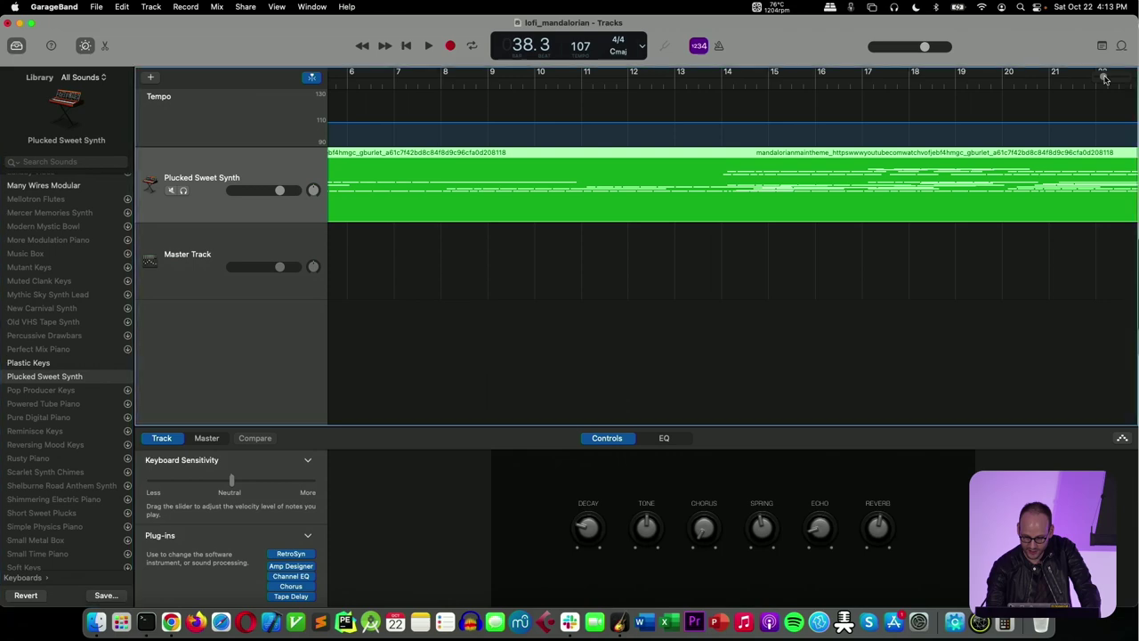
scroll(1102, 75, down, 6)
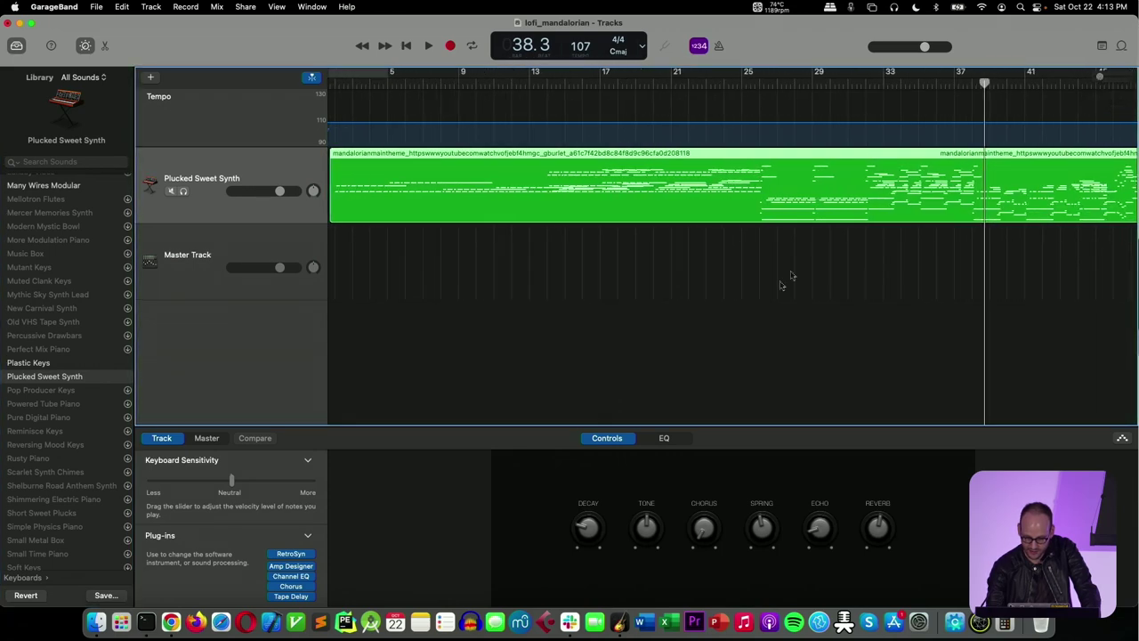
scroll(760, 176, right, 5)
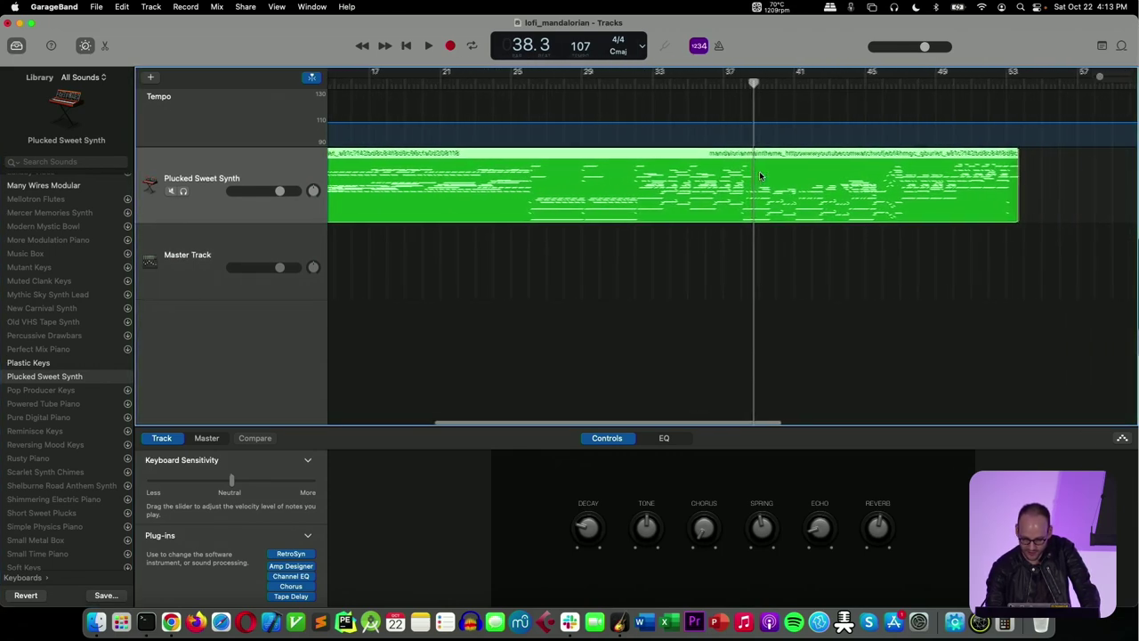
scroll(760, 175, left, 6)
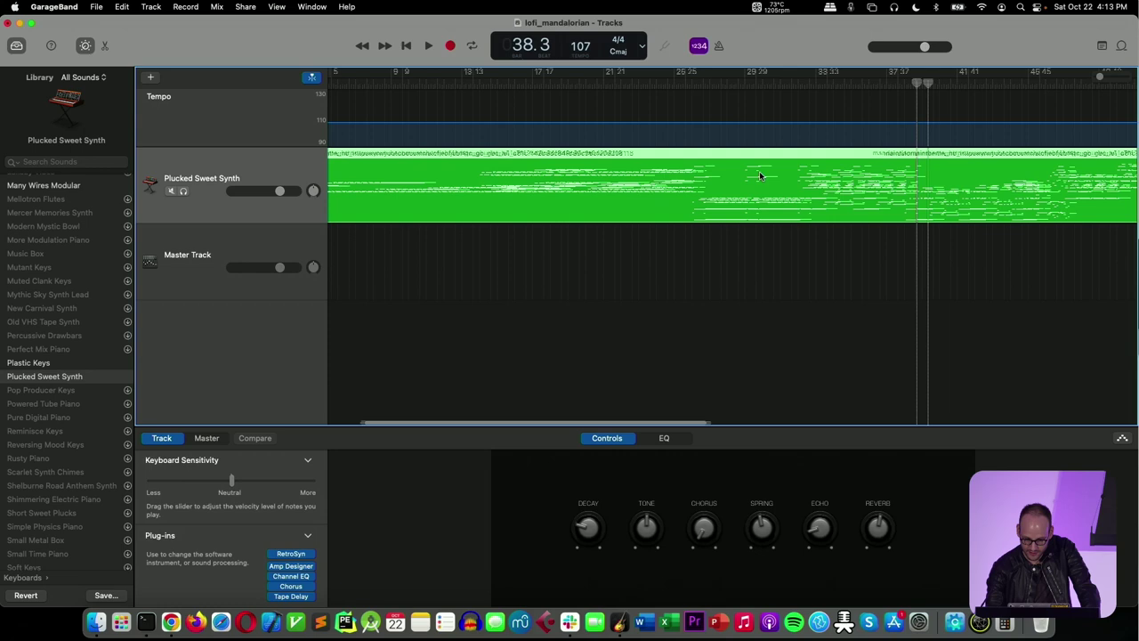
click(613, 84)
key(space)
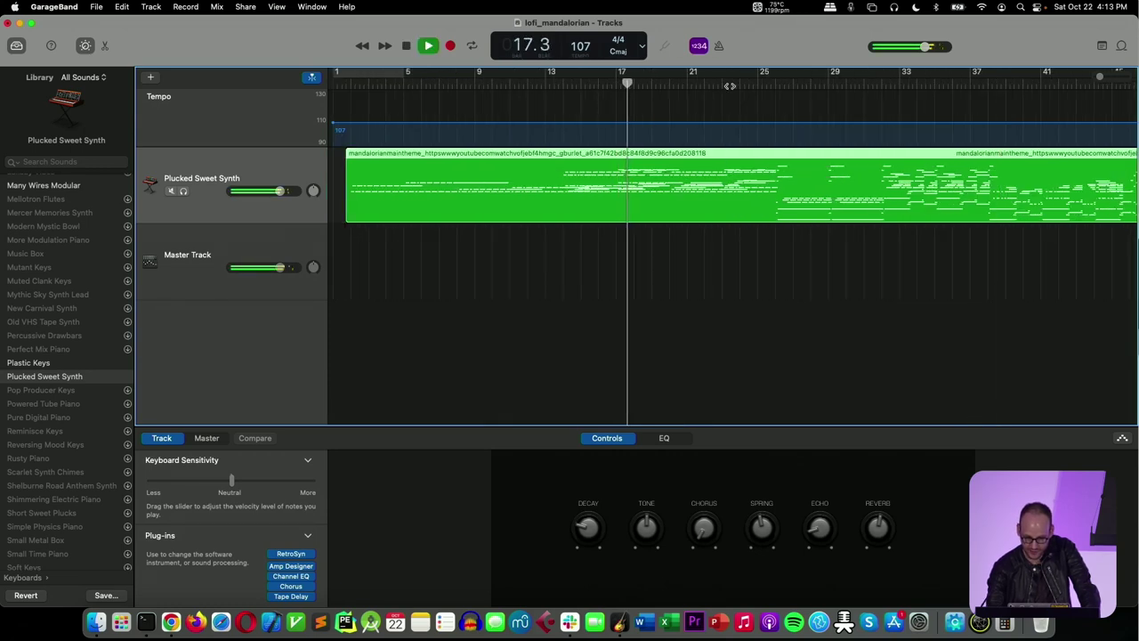
scroll(801, 95, right, 6)
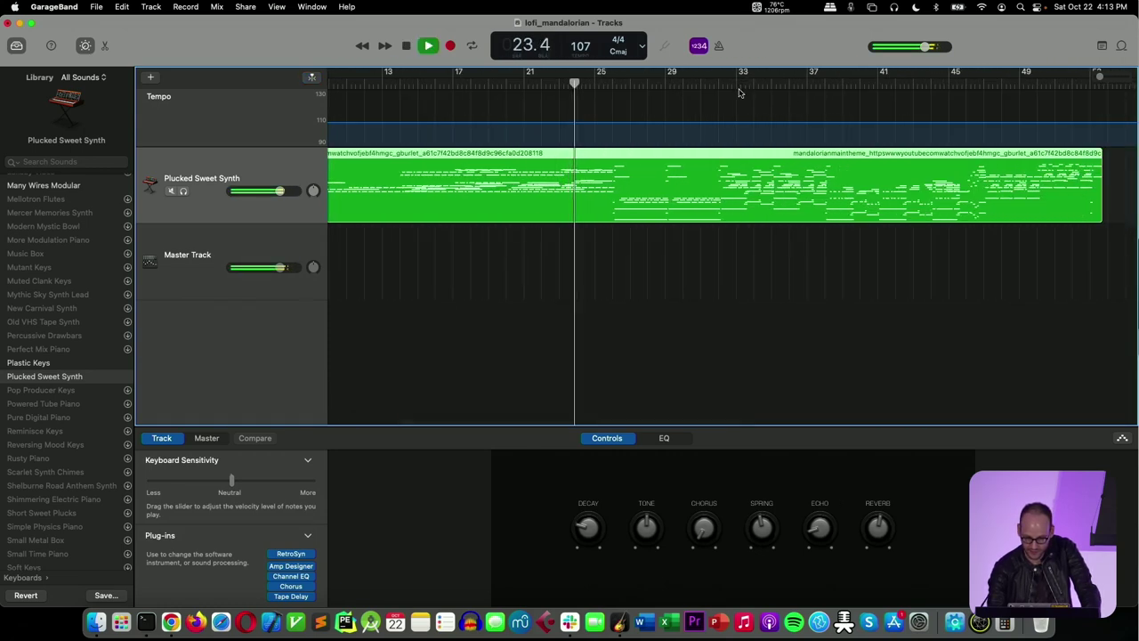
click(753, 86)
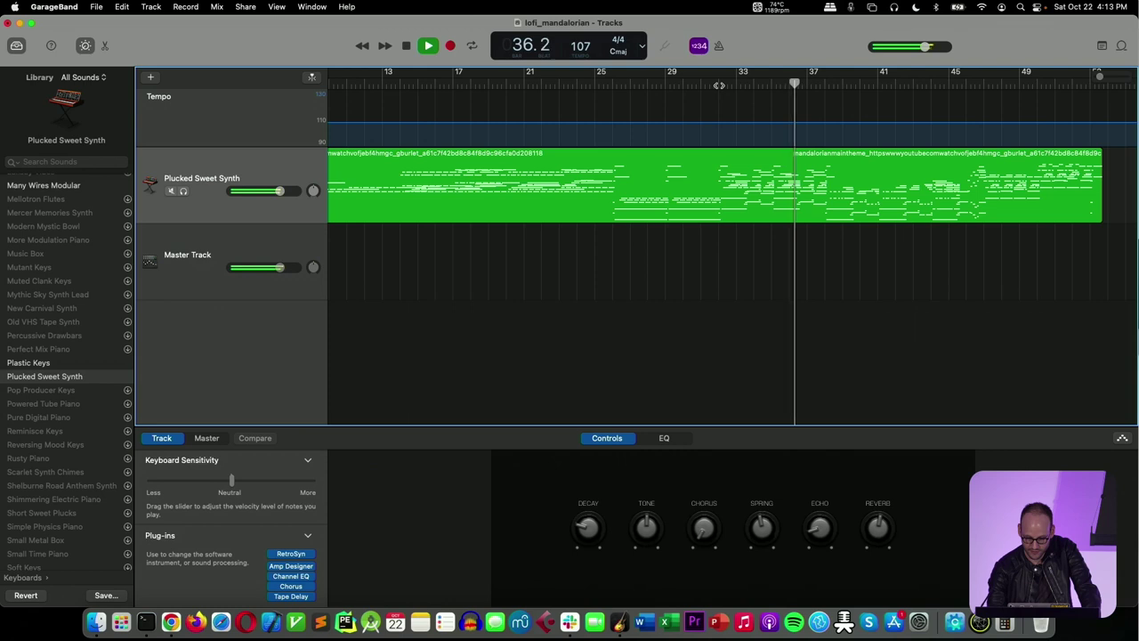
key(space)
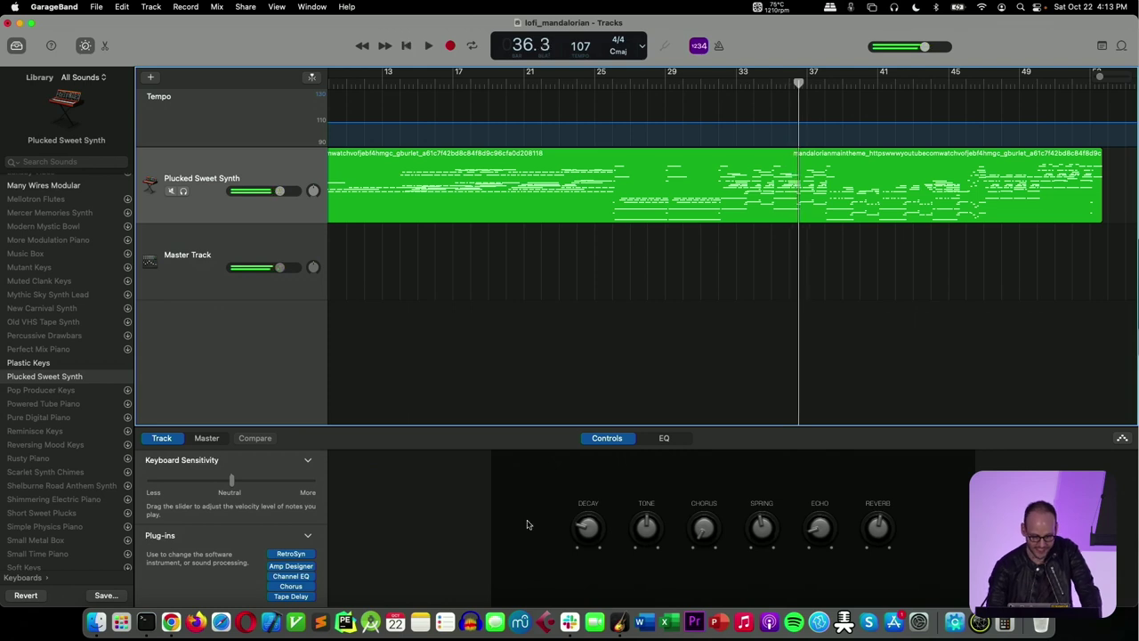
Import lofi_static.mp3 from the Desktop folder as a new audio track below the Plucked Sweet Synth track.
click(97, 626)
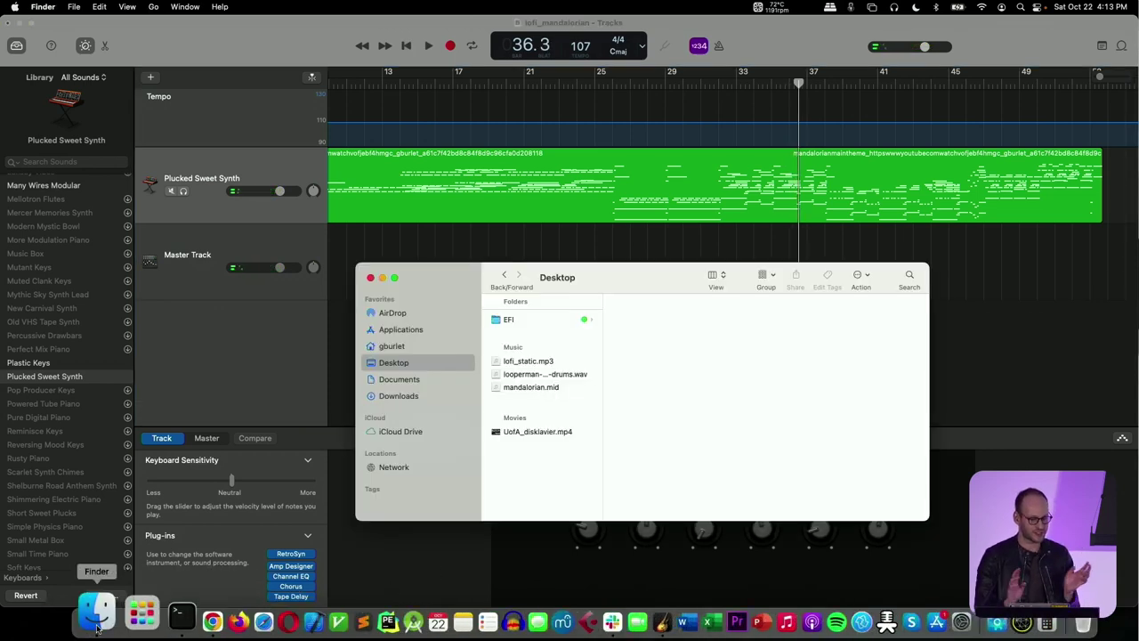
click(530, 361)
drag(510, 364, 224, 346)
click(462, 248)
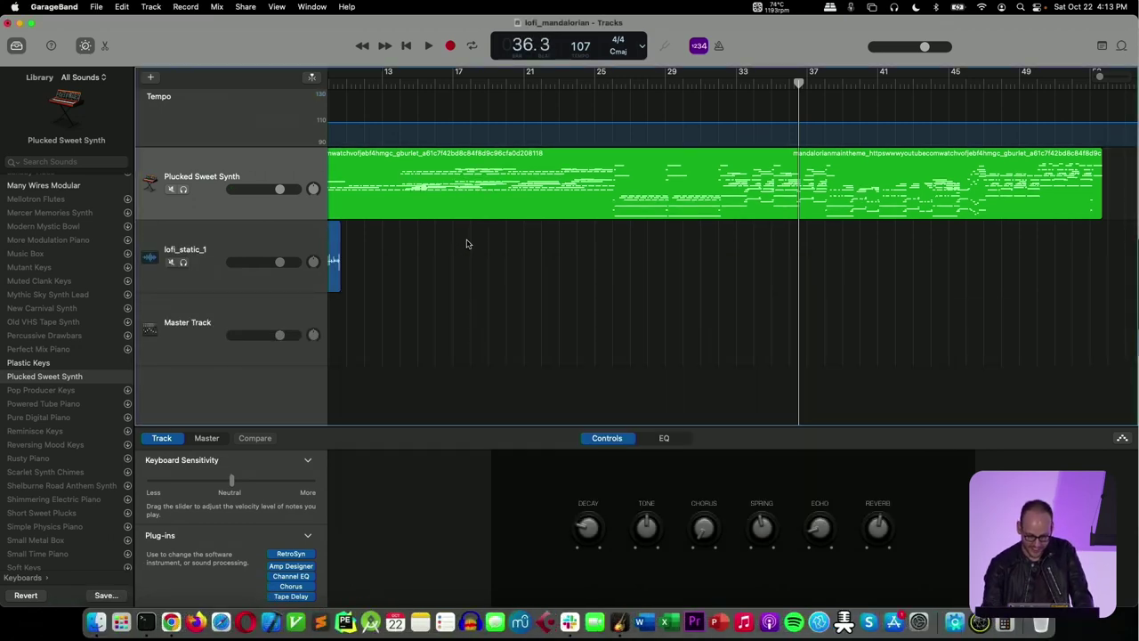
Move the lofi_static_1 region to start at about bar 23 and loop it out to about bar 44.
scroll(356, 262, left, 5)
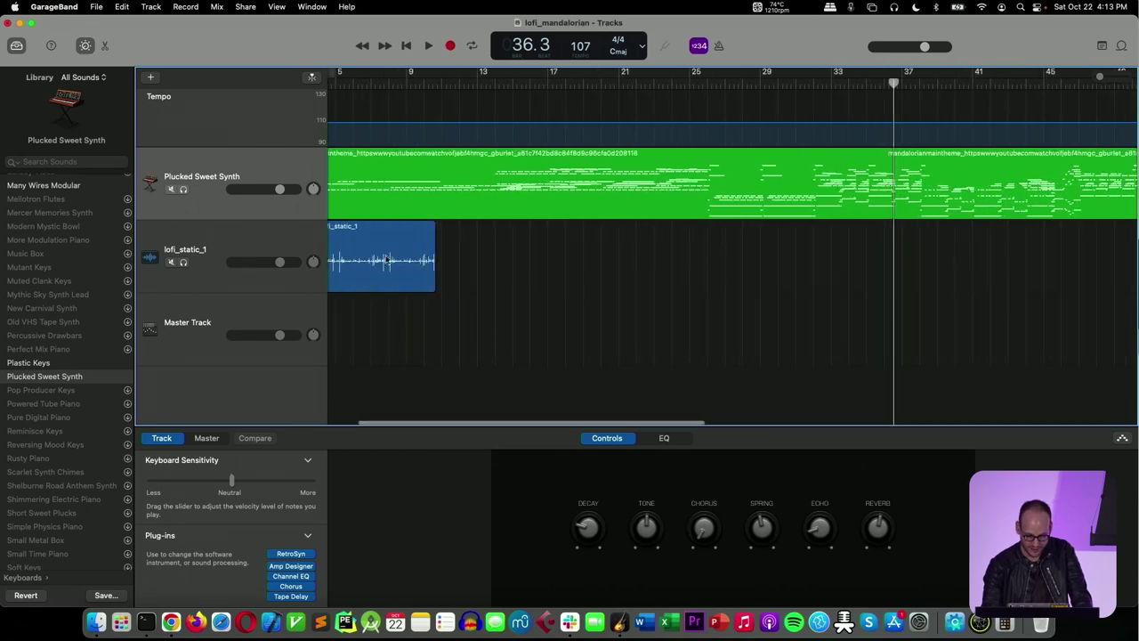
drag(361, 258, 685, 258)
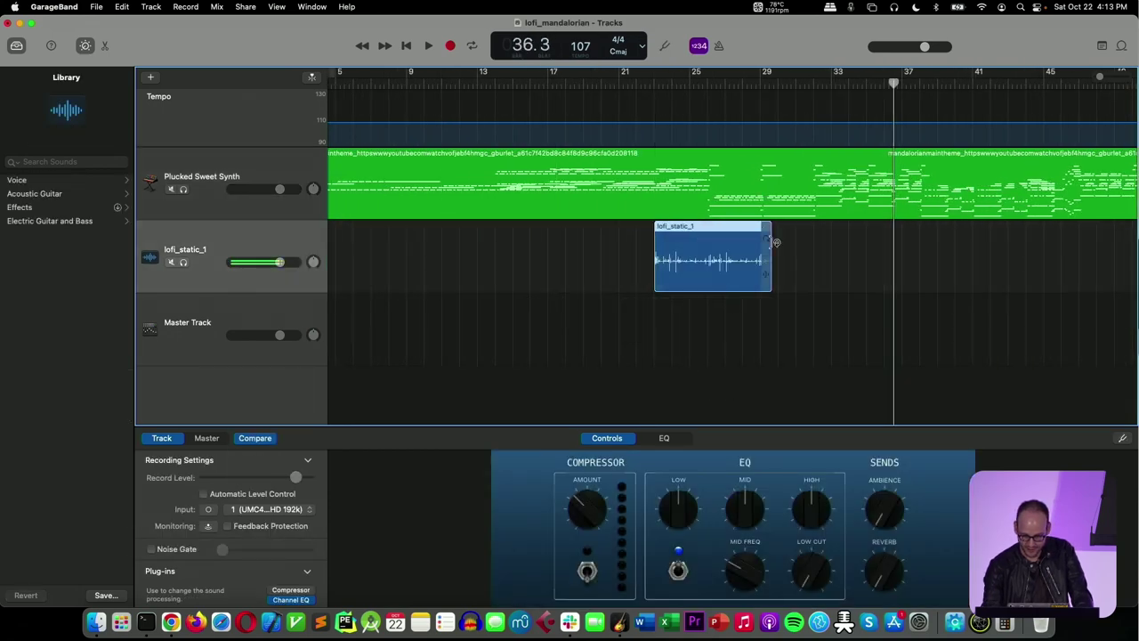
drag(769, 239, 1030, 239)
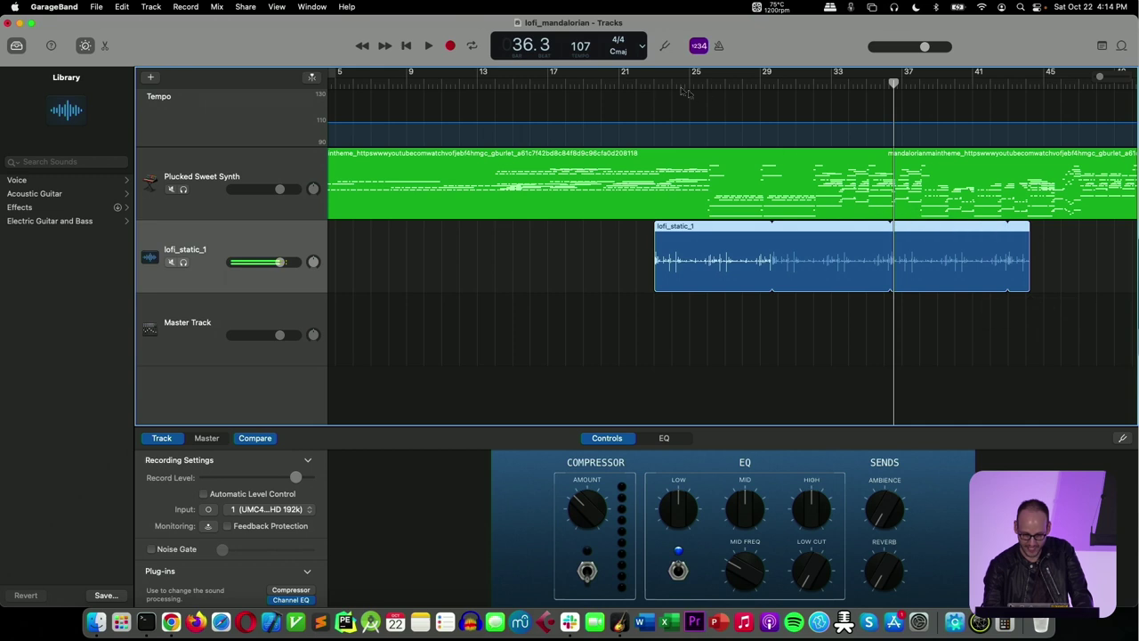
Play both tracks from around bar 23 and lower the lofi_static_1 track's volume slightly.
click(655, 84)
key(space)
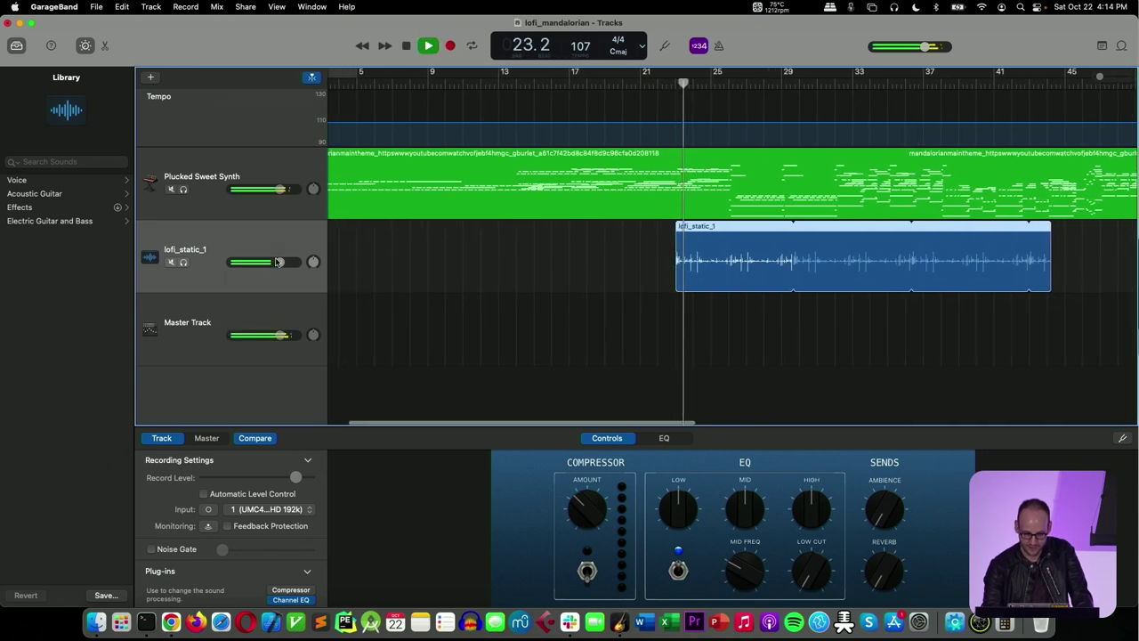
drag(278, 262, 272, 262)
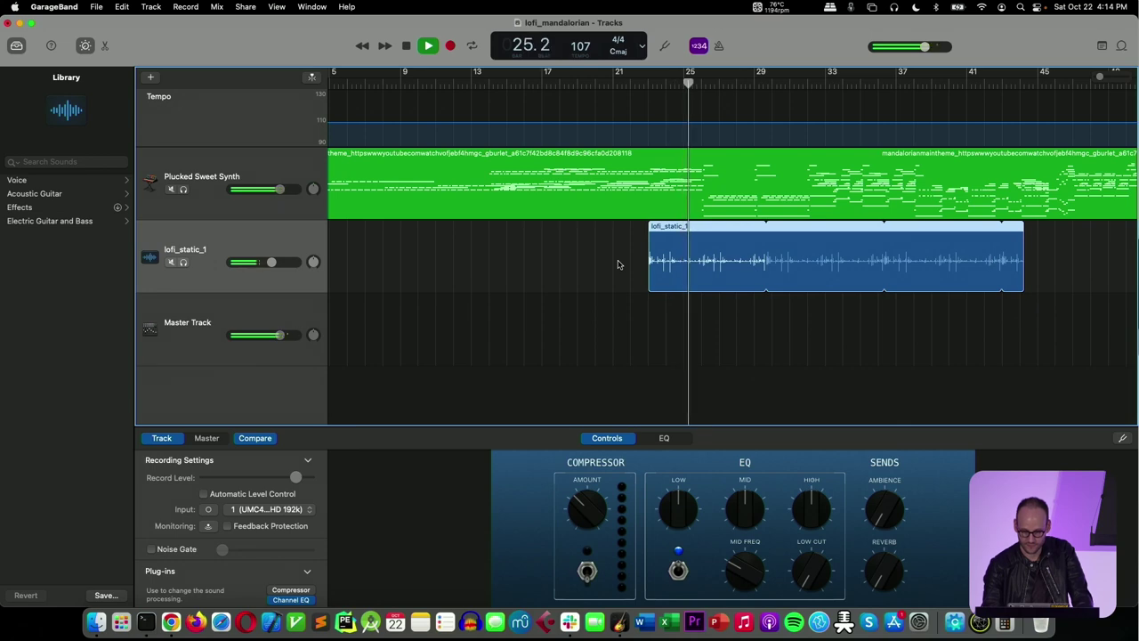
Move the looped lofi_static_1 region to start at about bar 26 and listen to the mix, stopping at bar 33.
scroll(618, 264, right, 5)
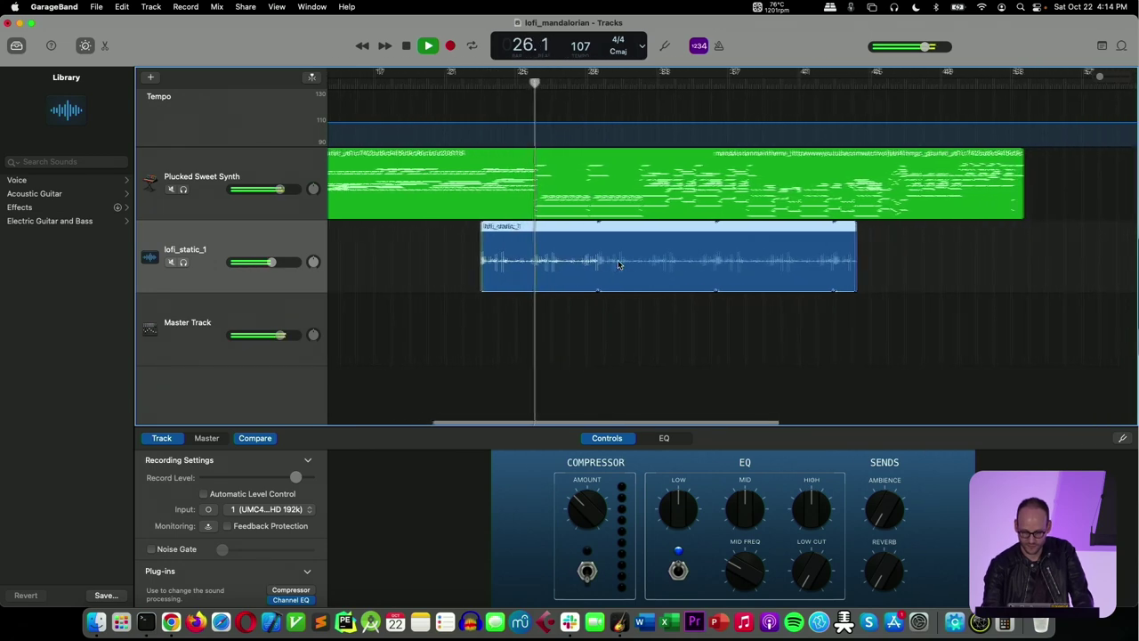
drag(559, 252, 594, 254)
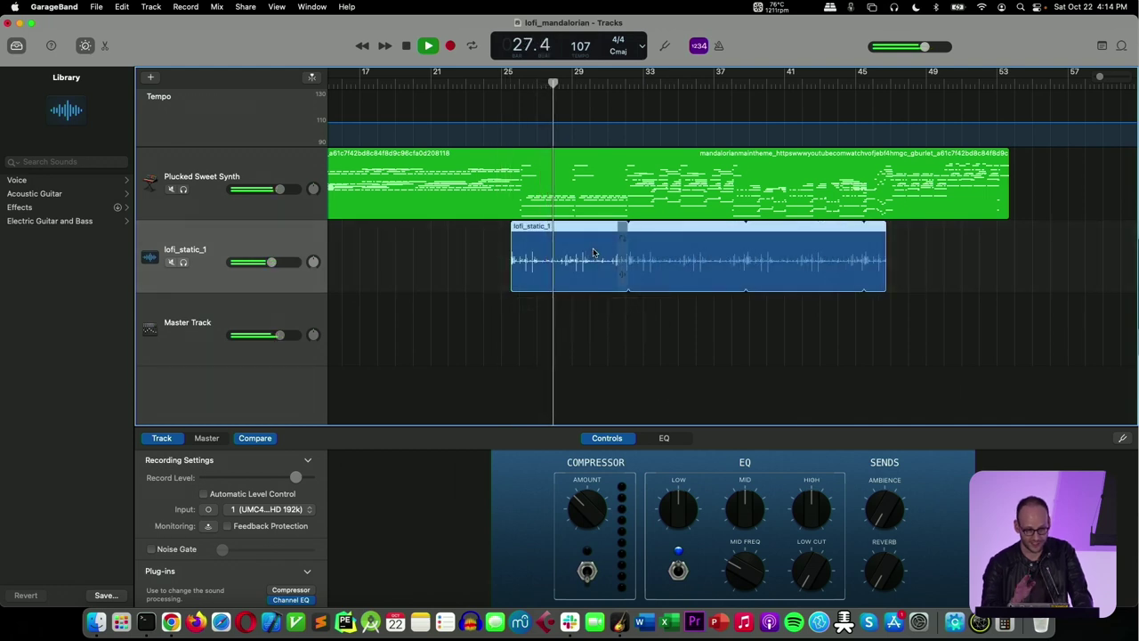
key(space)
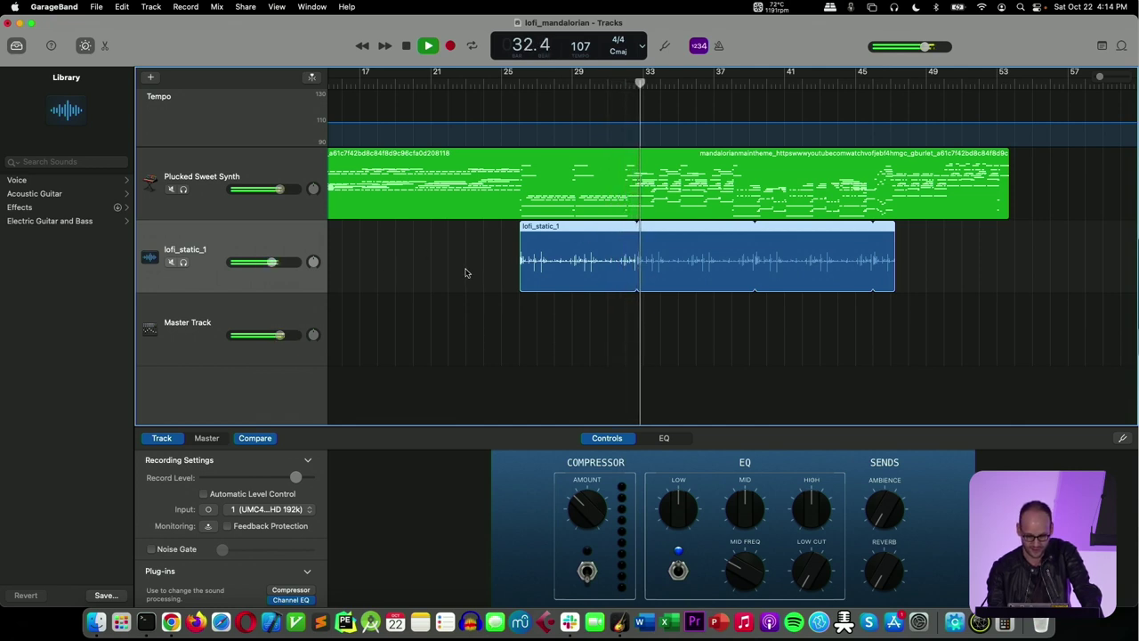
key(space)
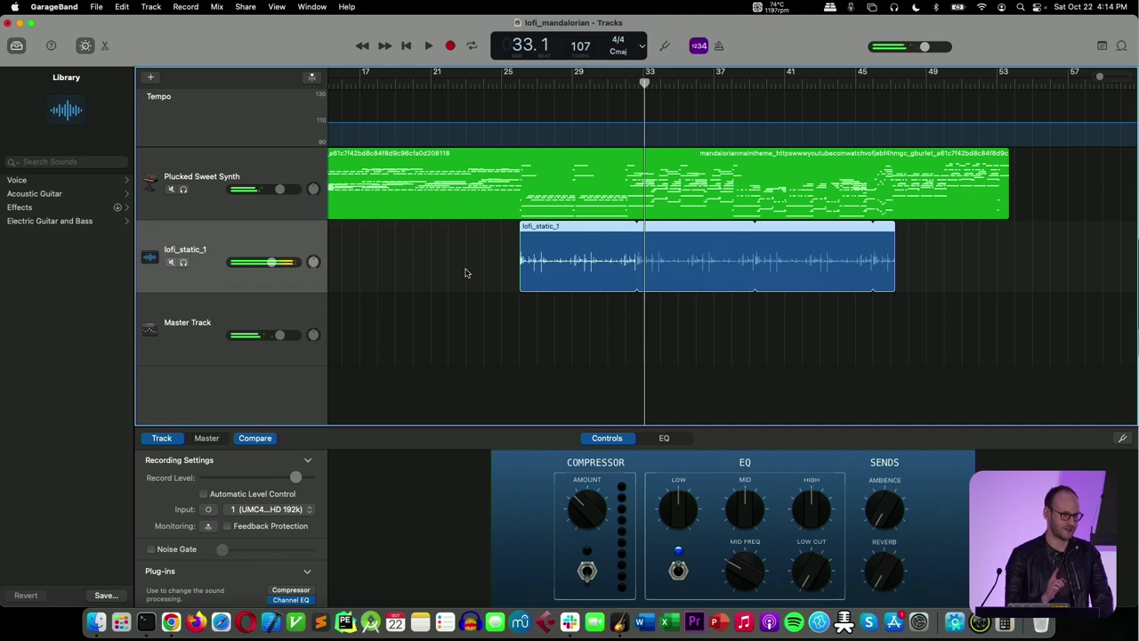
Open the loop browser and search the Apple Loops for "lofi" across all packs.
click(1123, 47)
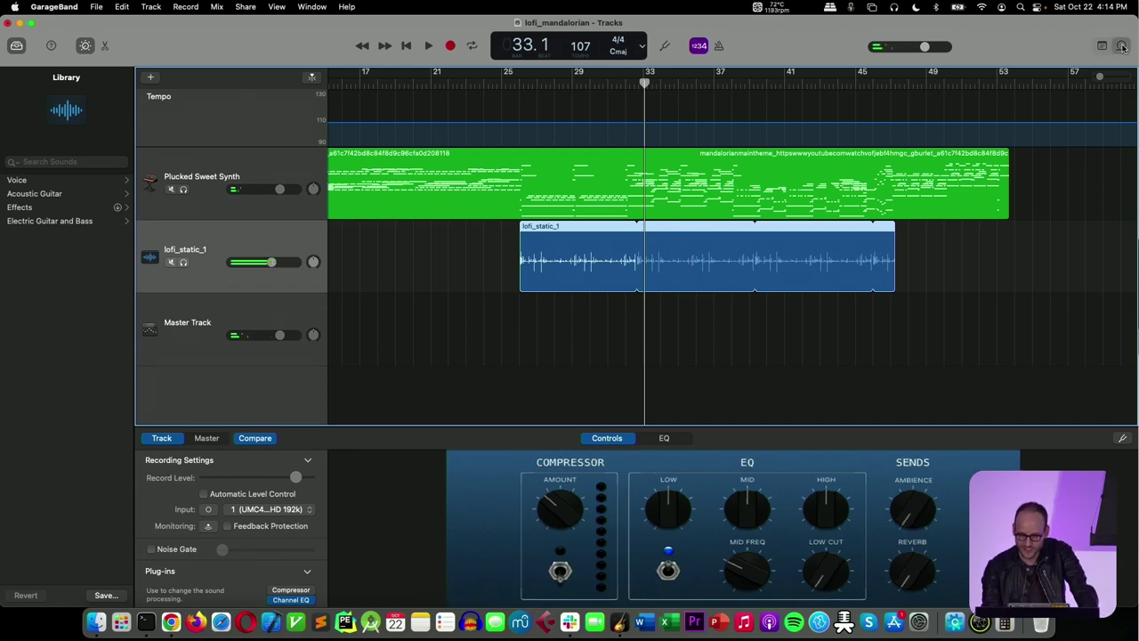
click(1002, 131)
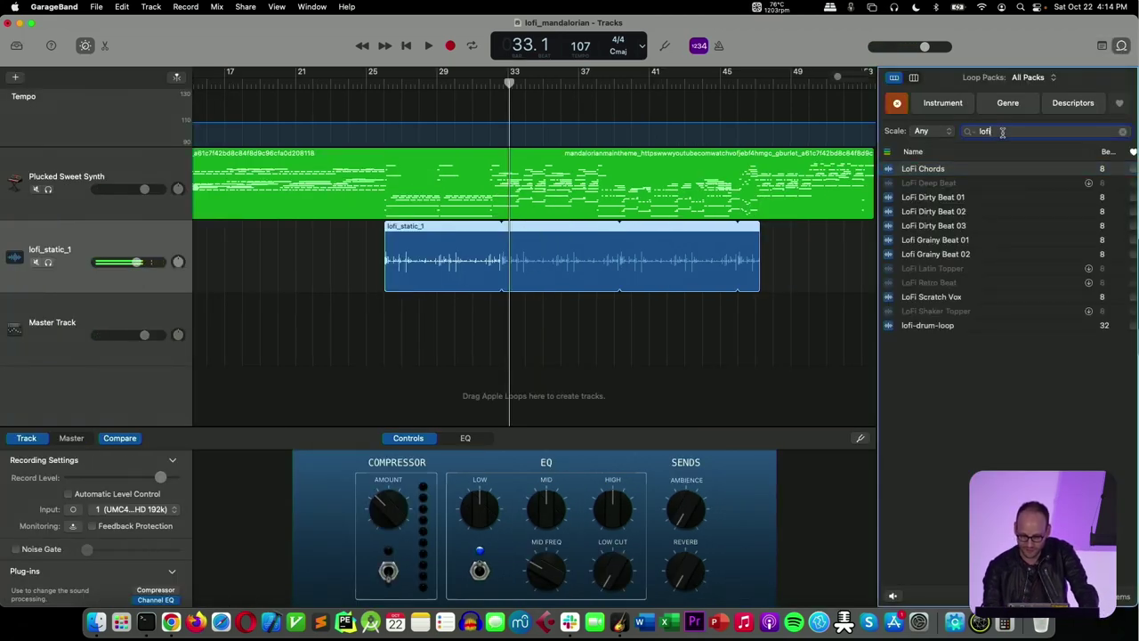
click(971, 130)
click(986, 131)
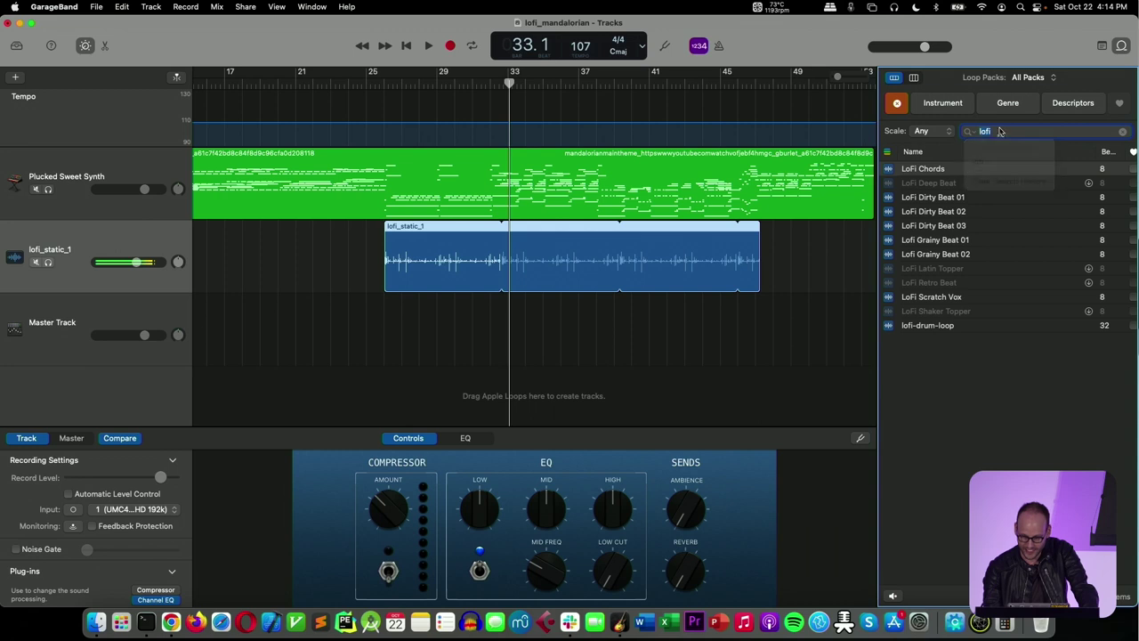
Preview the LoFi Dirty Beat, Lofi Grainy Beat 01, LoFi Scratch Vox and lofi-drum-loop loops in turn.
click(937, 197)
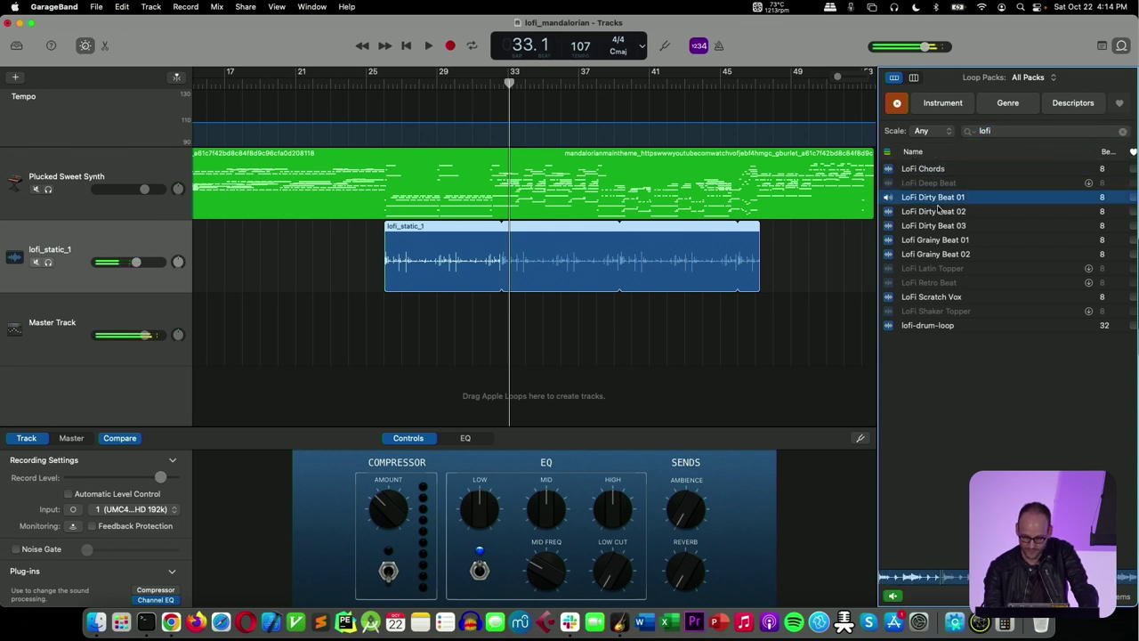
click(937, 212)
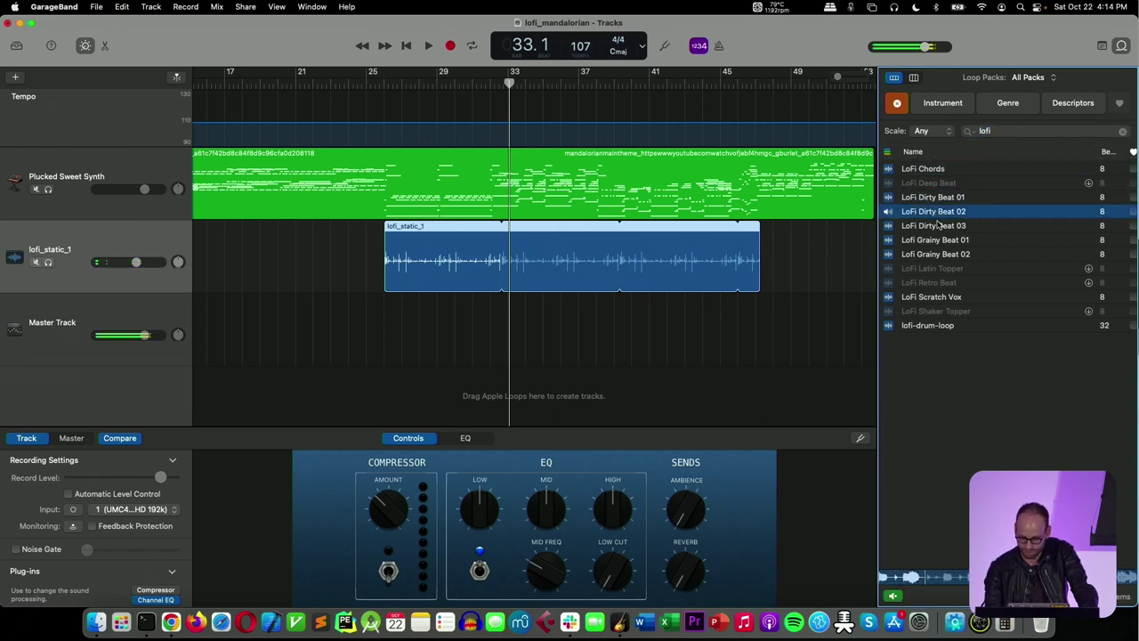
click(936, 225)
click(936, 240)
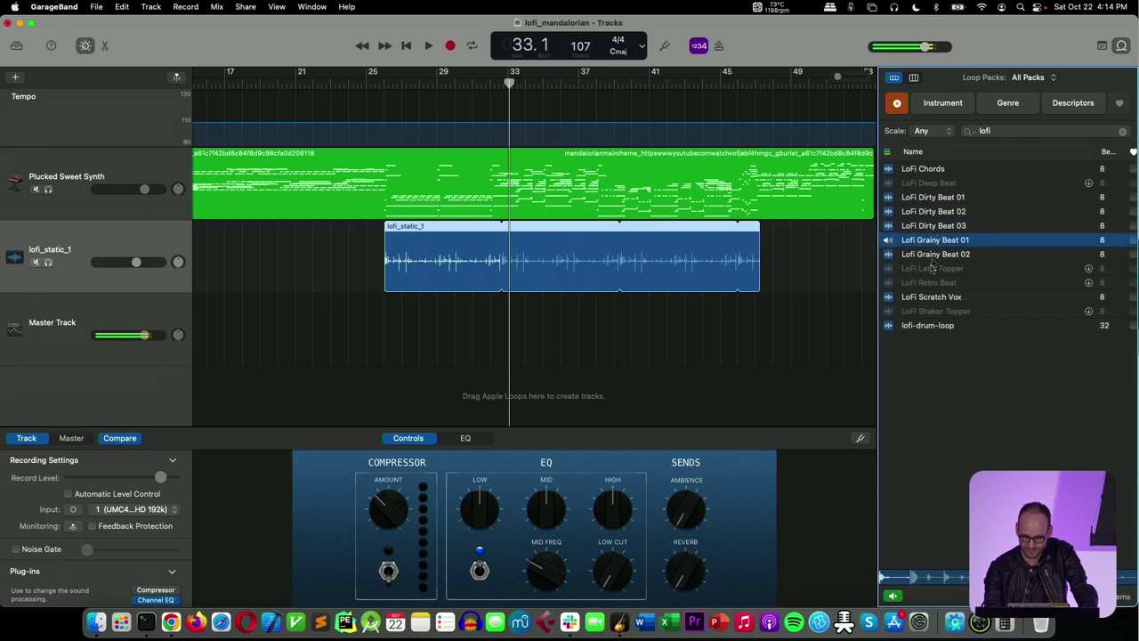
click(938, 298)
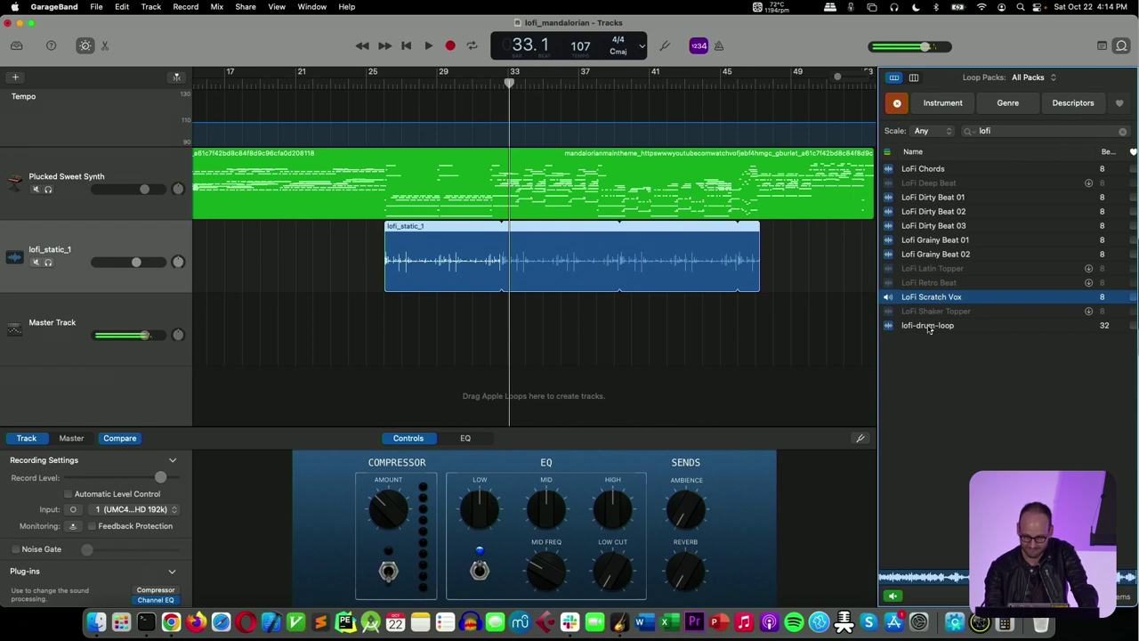
click(928, 326)
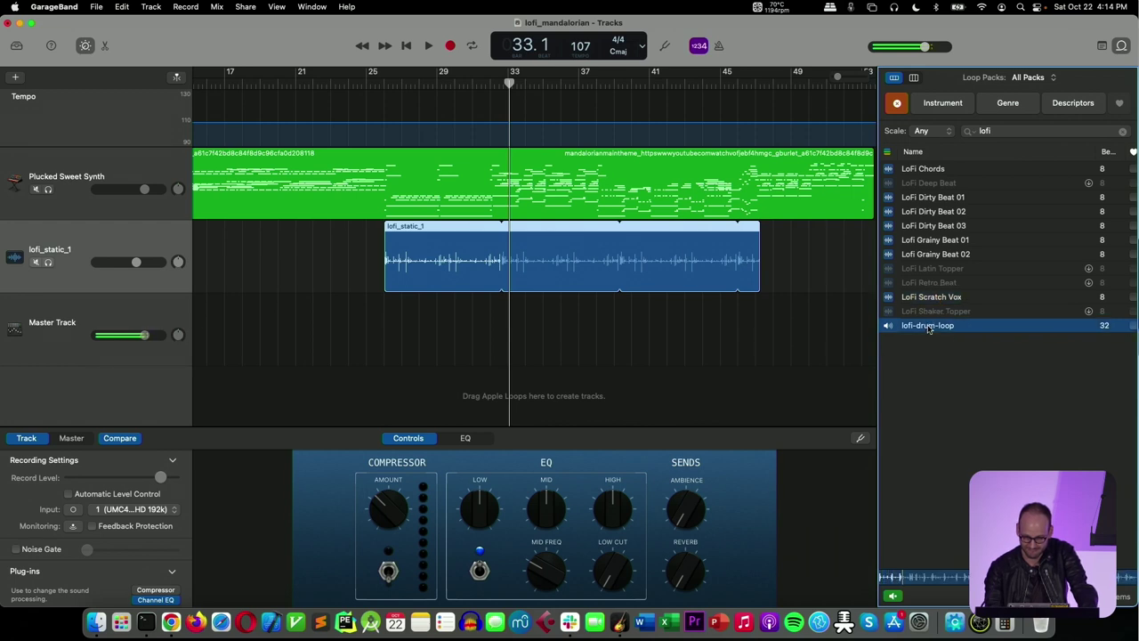
Add lofi-drum-loop as a new track below lofi_static_1, start its region at bar 32 and loop it out to about bar 47.
drag(928, 327, 98, 384)
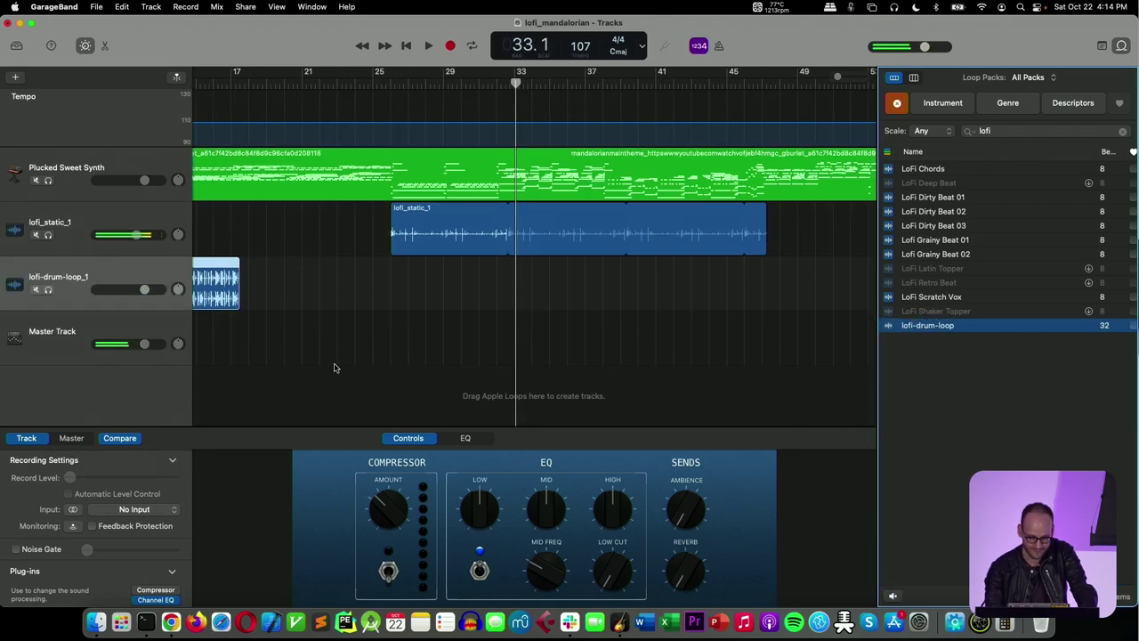
drag(214, 286, 559, 282)
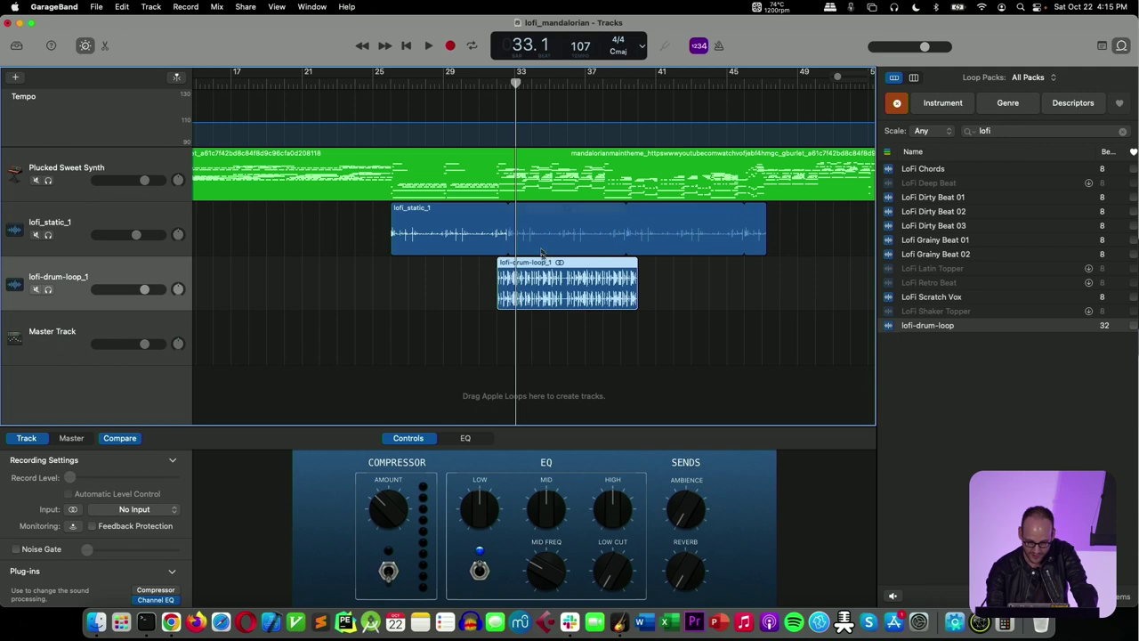
drag(632, 267, 770, 267)
Play the mix from about bar 31 to hear the drum loop come in, stopping at bar 34.
click(485, 85)
key(space)
scroll(382, 203, left, 3)
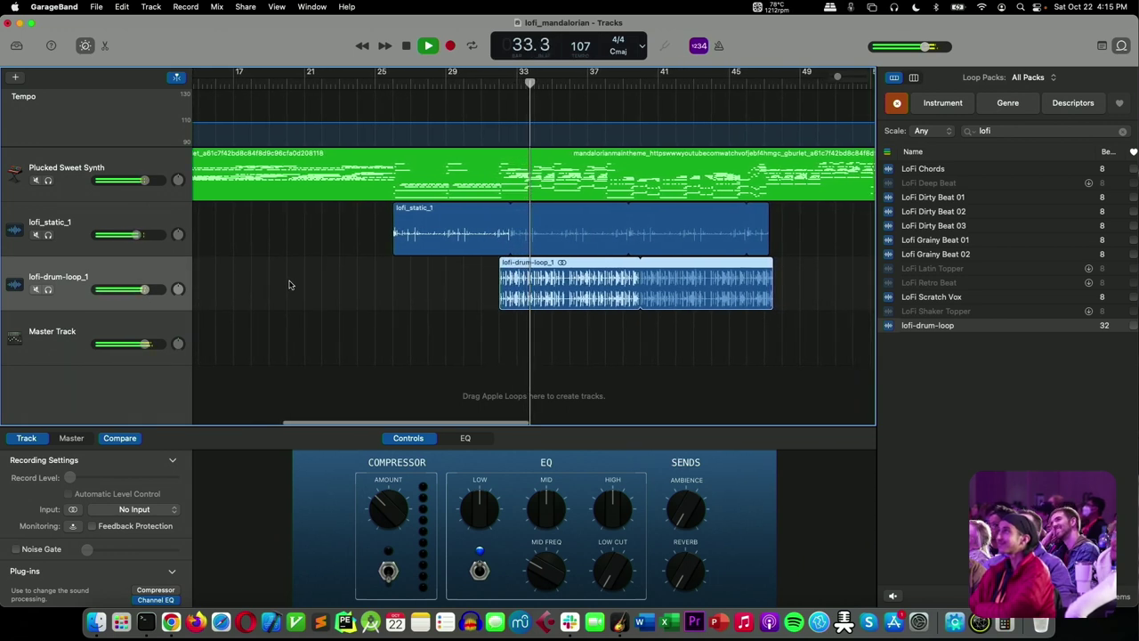
key(space)
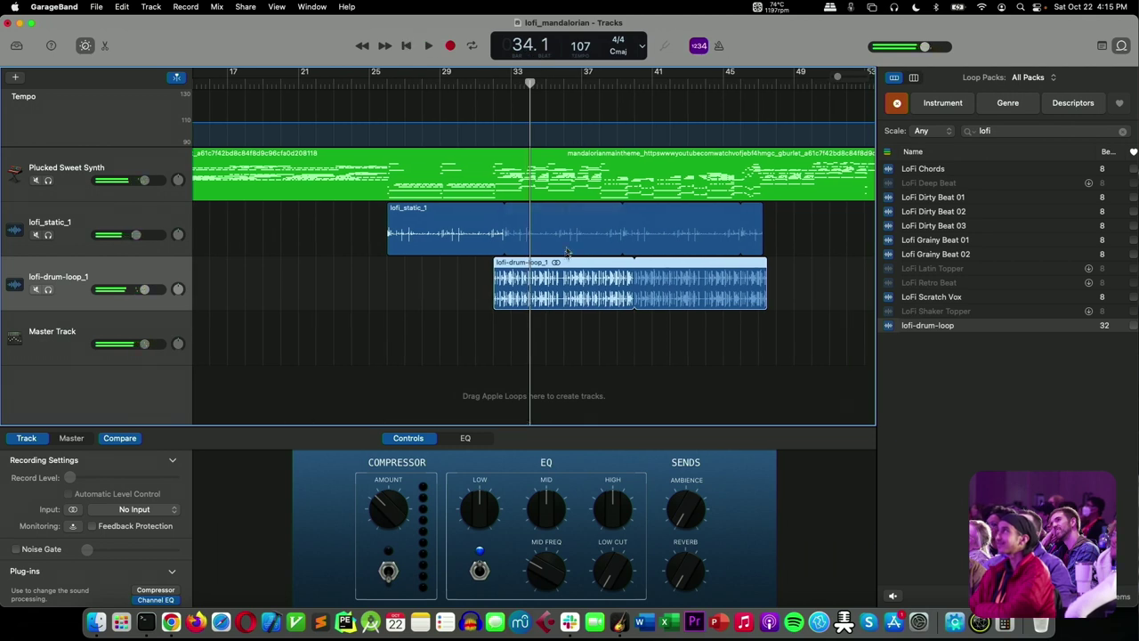
Delete the looped drum region from the lofi-drum-loop track and set the project tempo to 80.
key(Delete)
double_click(580, 46)
text(80)
key(Return)
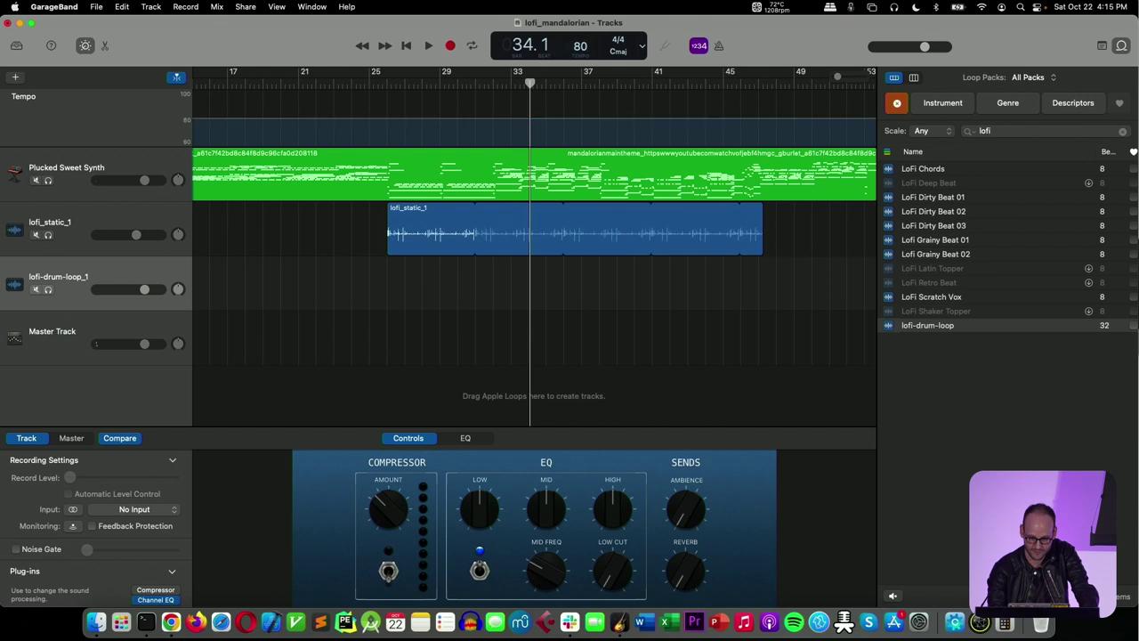
Place lofi-drum-loop at bar 32 on the emptied drum loop track and loop it out to about bar 48.
drag(943, 330, 491, 280)
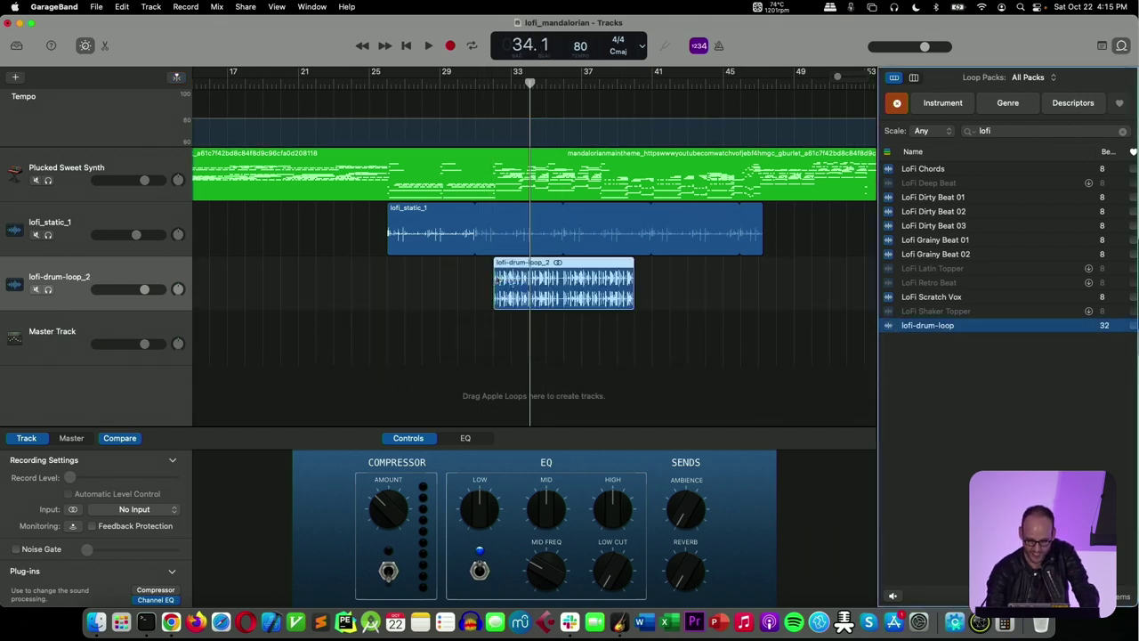
drag(632, 271, 771, 273)
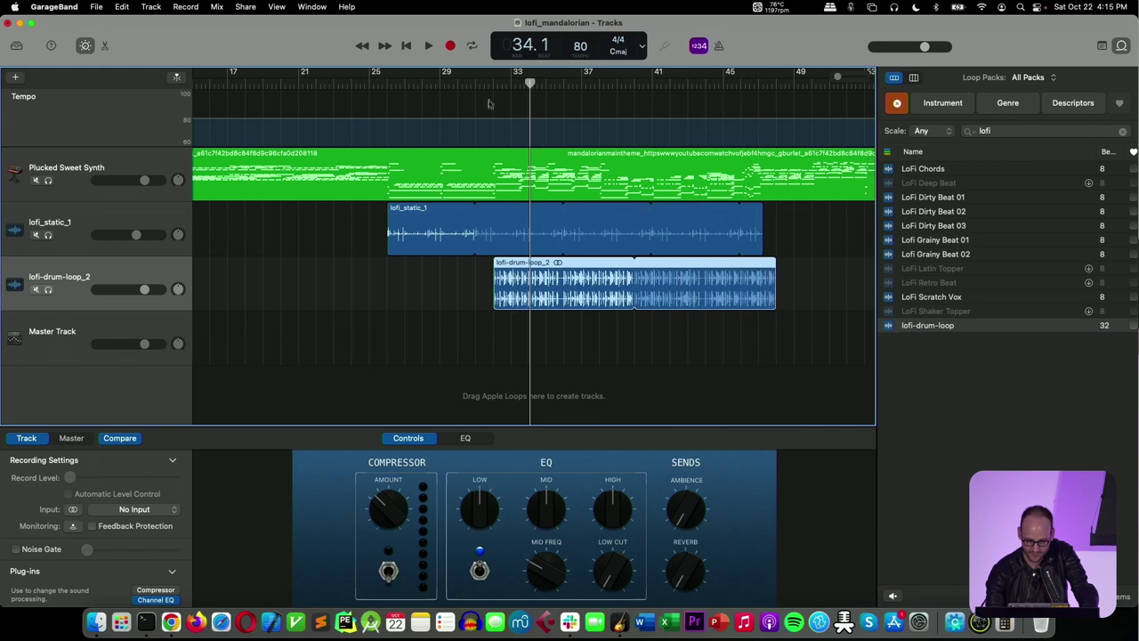
Play the slowed-down mix from just before the drum loop's start and stop it around bar 34.
key(space)
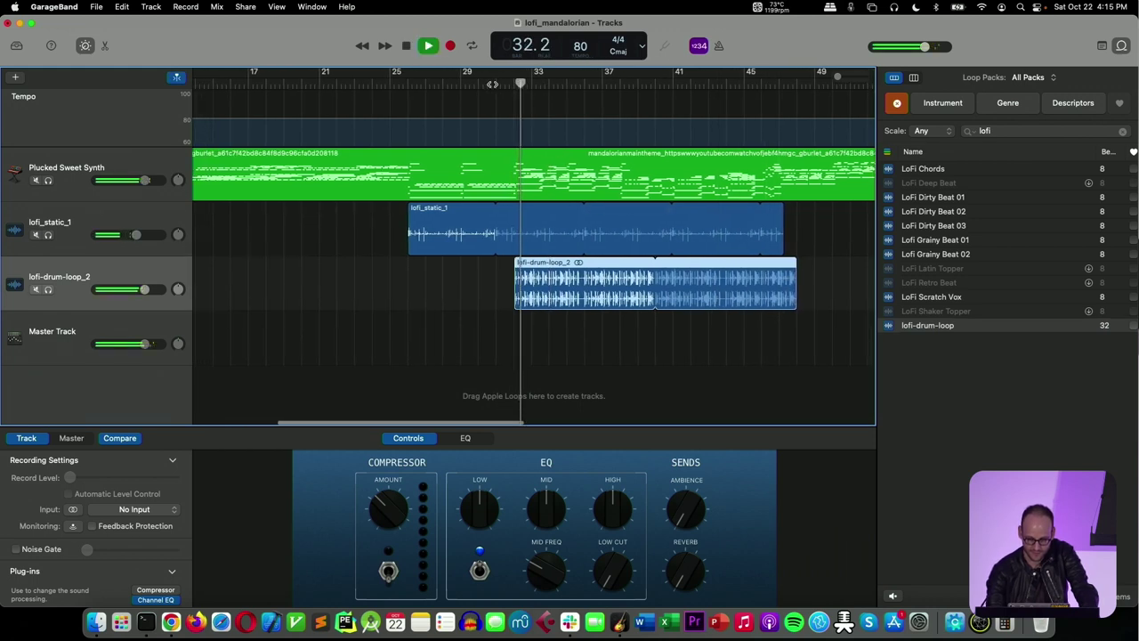
scroll(493, 84, right, 1)
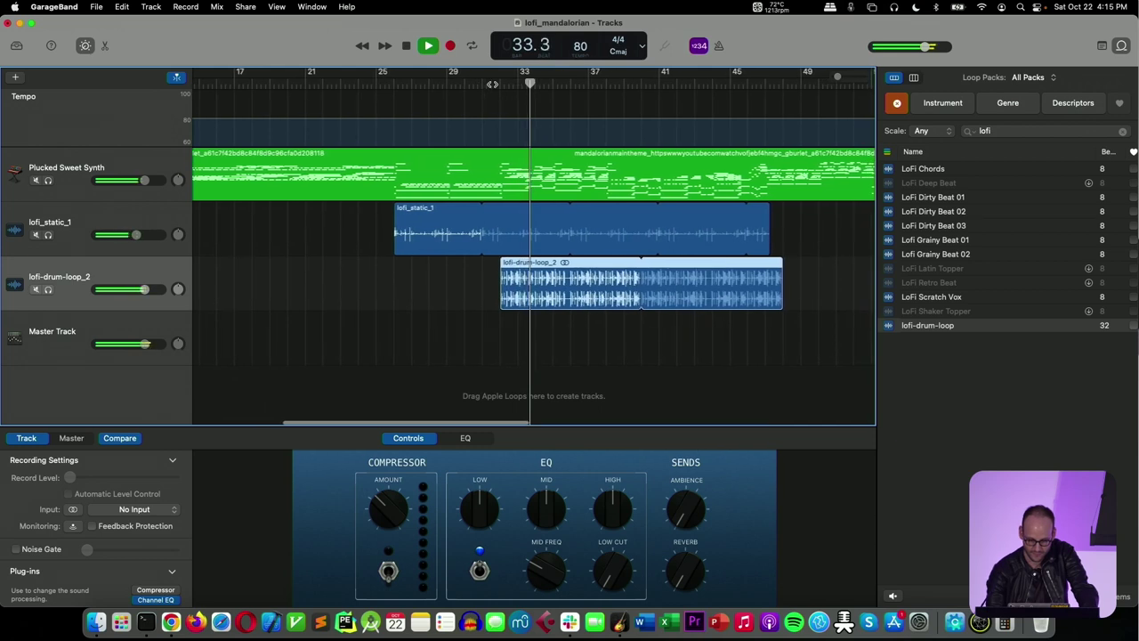
key(space)
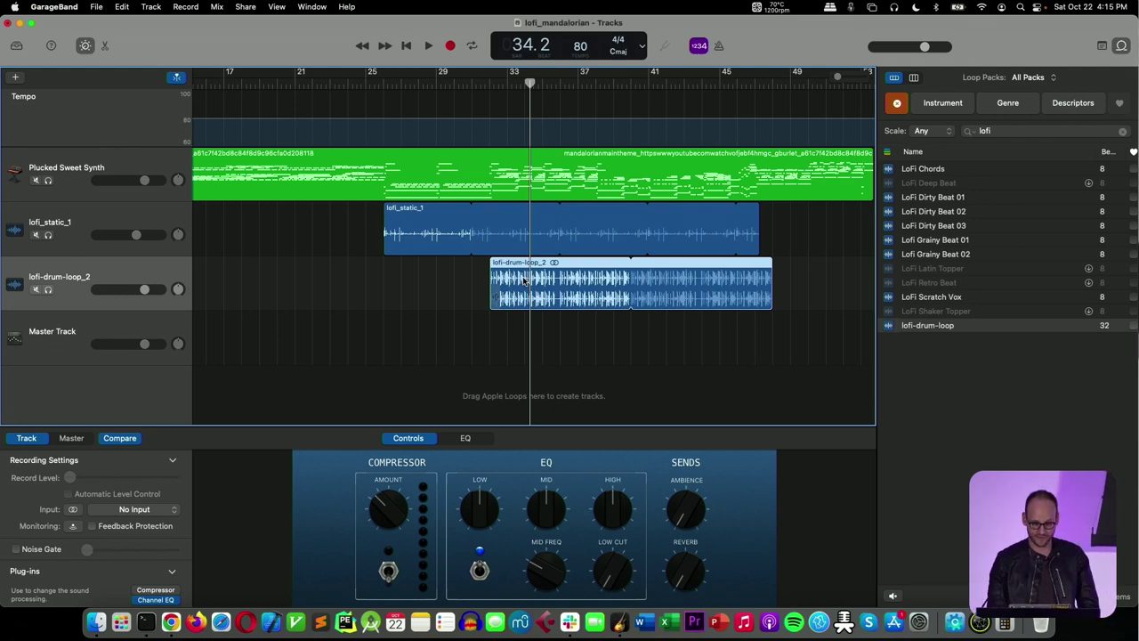
Switch to the AMII DevCon Google Slides presentation in Chrome and present it full screen.
click(171, 621)
click(129, 34)
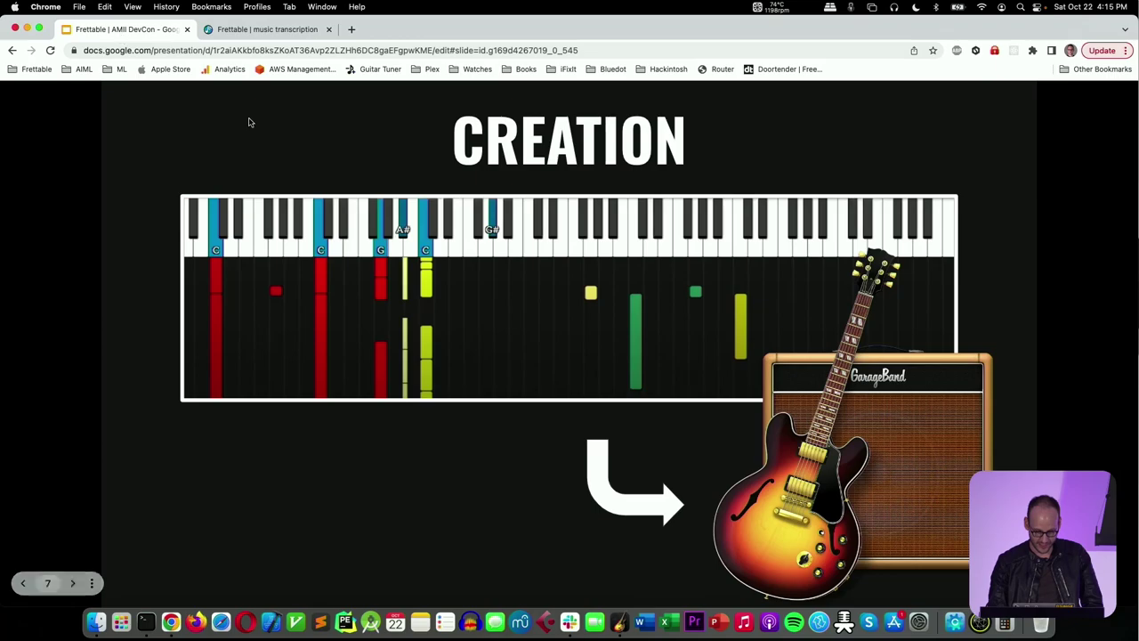
key(super+Return)
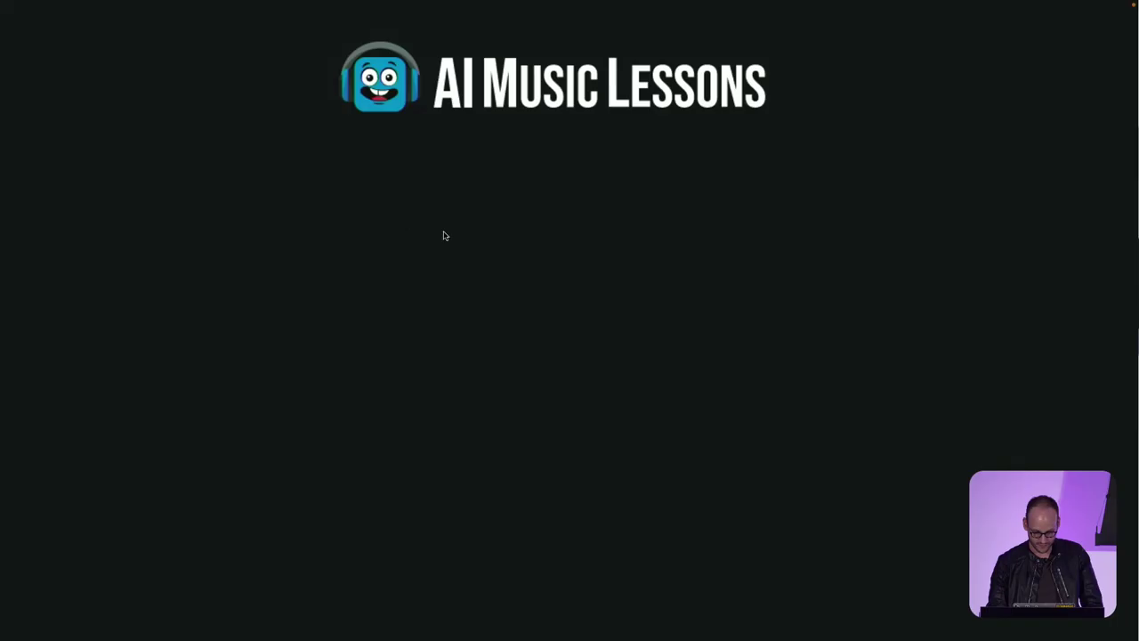